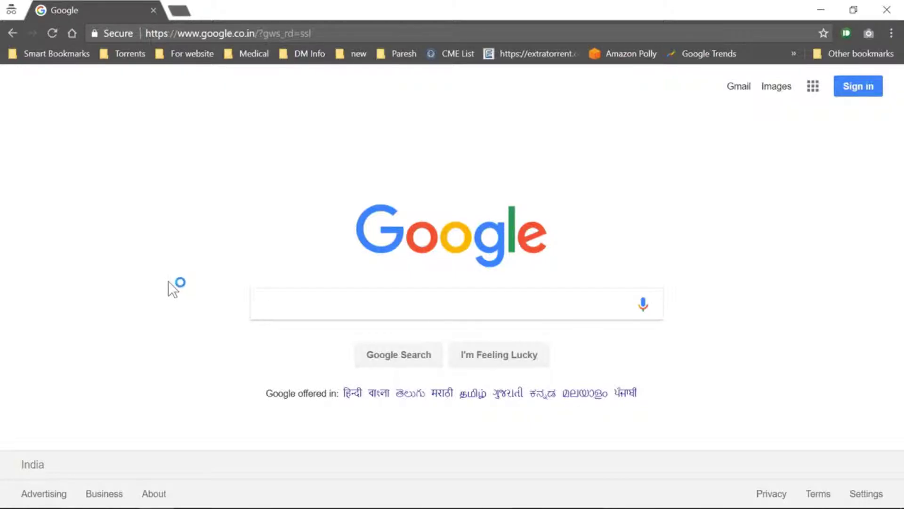
pyautogui.write('dr')
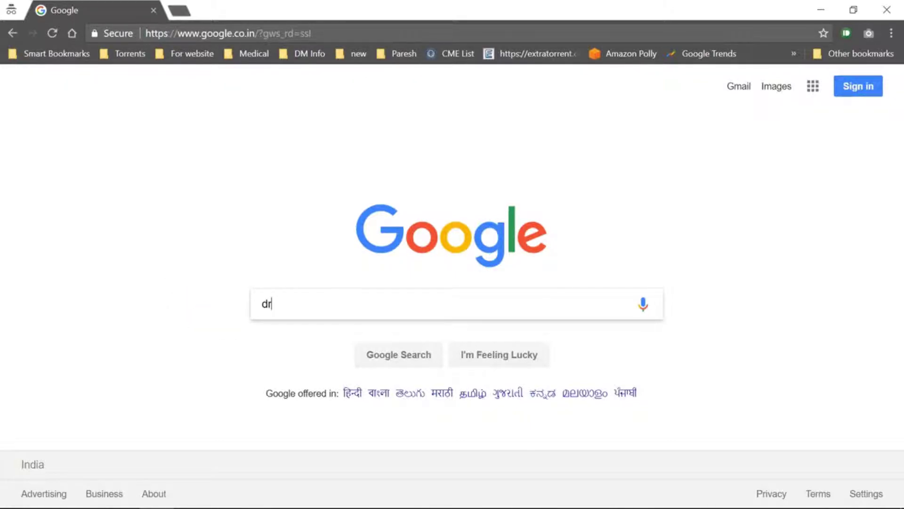
pyautogui.write('ug interact')
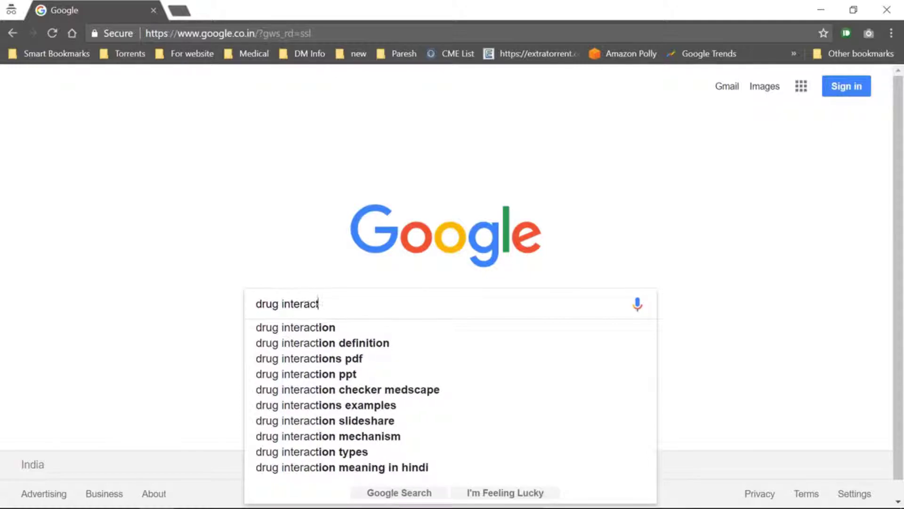
pyautogui.write('ion chc')
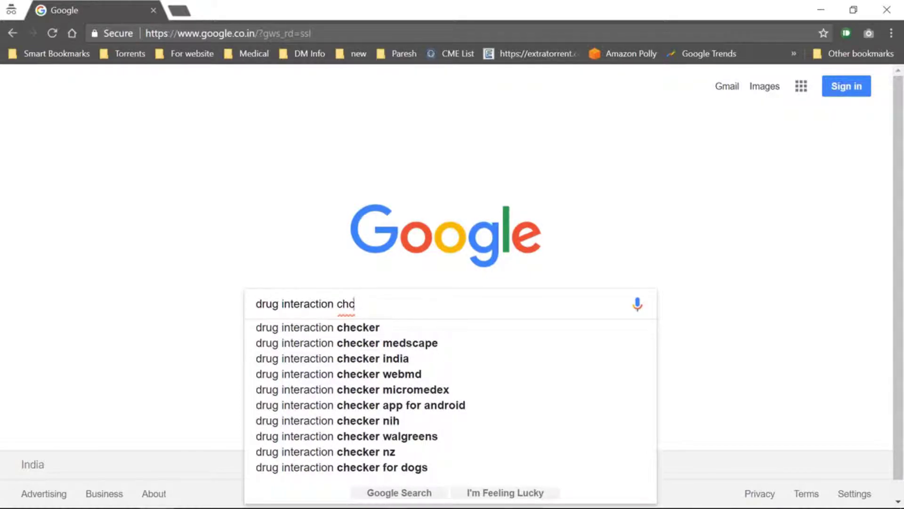
# - Search Google for 'drug interaction checker' using the autocomplete suggestion
pyautogui.press('Down')
pyautogui.press('Return')
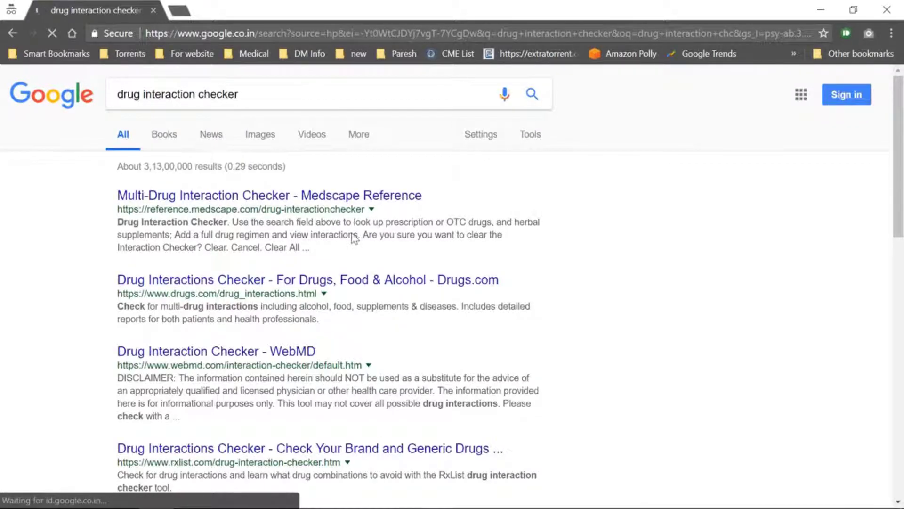
pyautogui.scroll(-3, 434, 219)
pyautogui.scroll(-2, 442, 215)
pyautogui.scroll(-4, 442, 215)
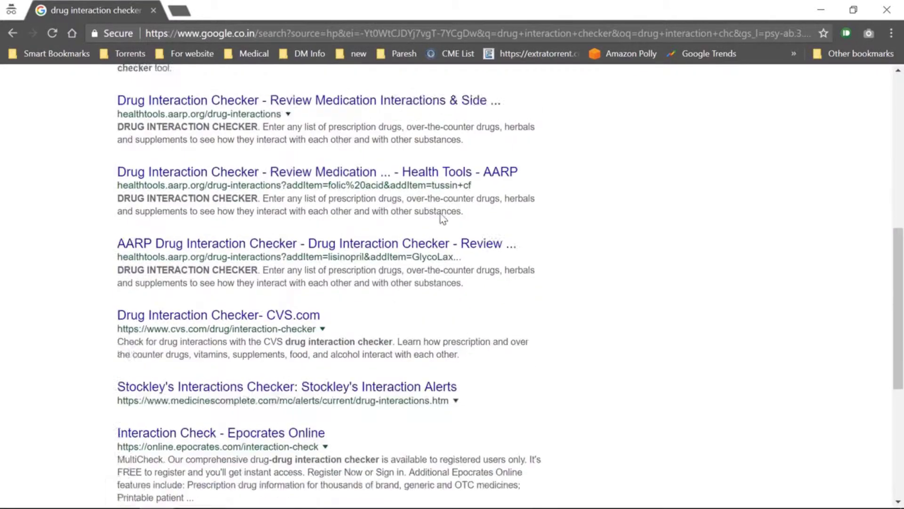
pyautogui.scroll(-2, 441, 215)
pyautogui.scroll(-2, 440, 214)
pyautogui.scroll(3, 388, 225)
pyautogui.scroll(3, 387, 225)
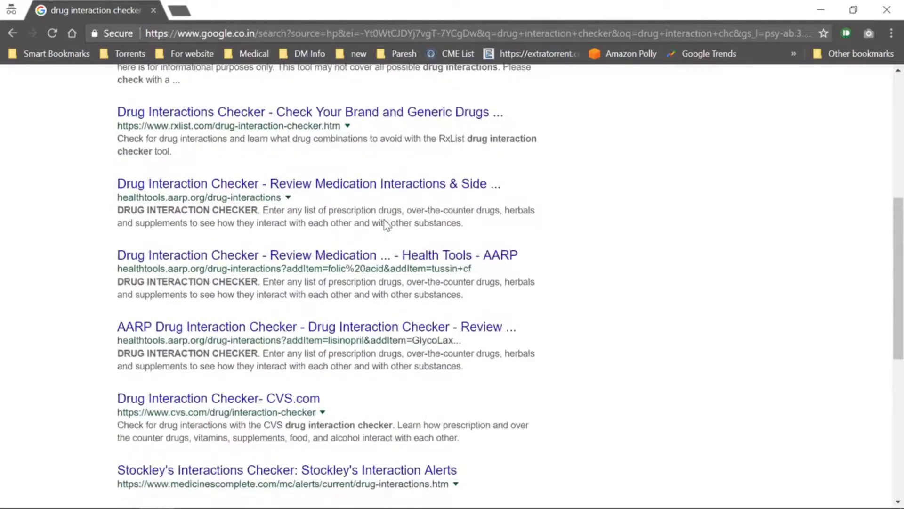
pyautogui.scroll(3, 388, 225)
pyautogui.scroll(3, 387, 224)
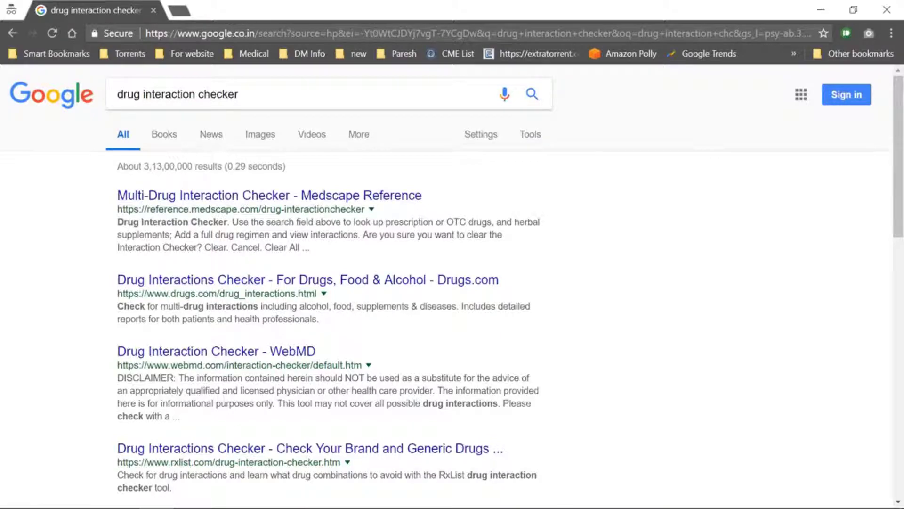
# - Open the Medscape and Drugs.com checker results in new browser tabs
pyautogui.rightClick(254, 195)
pyautogui.click(311, 206)
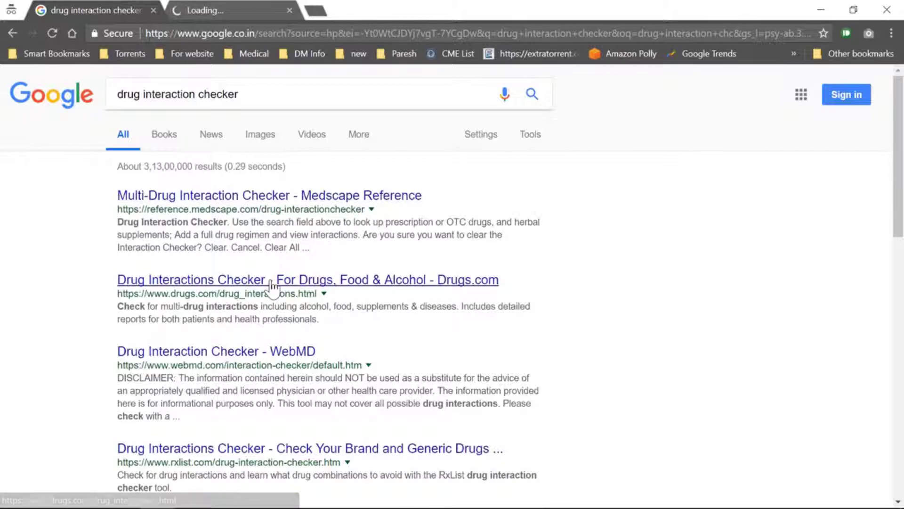
pyautogui.rightClick(270, 280)
pyautogui.click(311, 288)
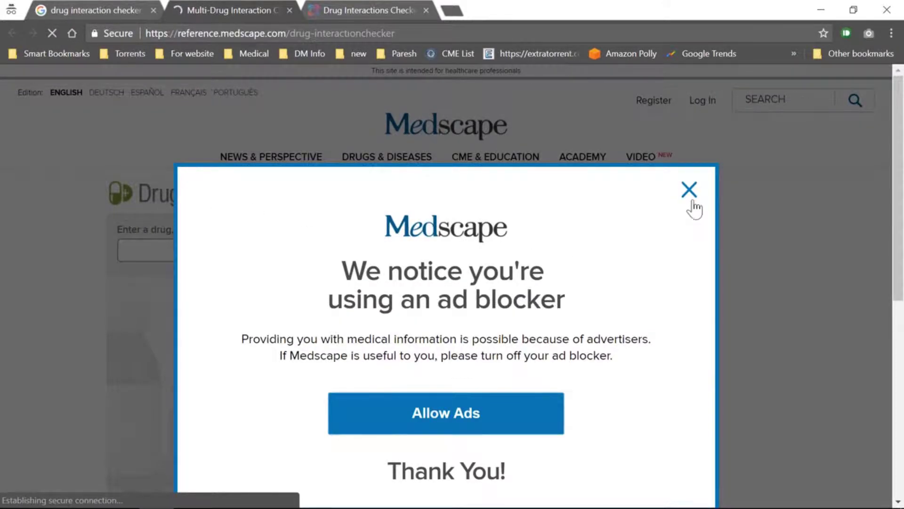
# - Close the Medscape ad-blocker notice and highlight the drug, OTC and herbal supplement field label
pyautogui.click(689, 189)
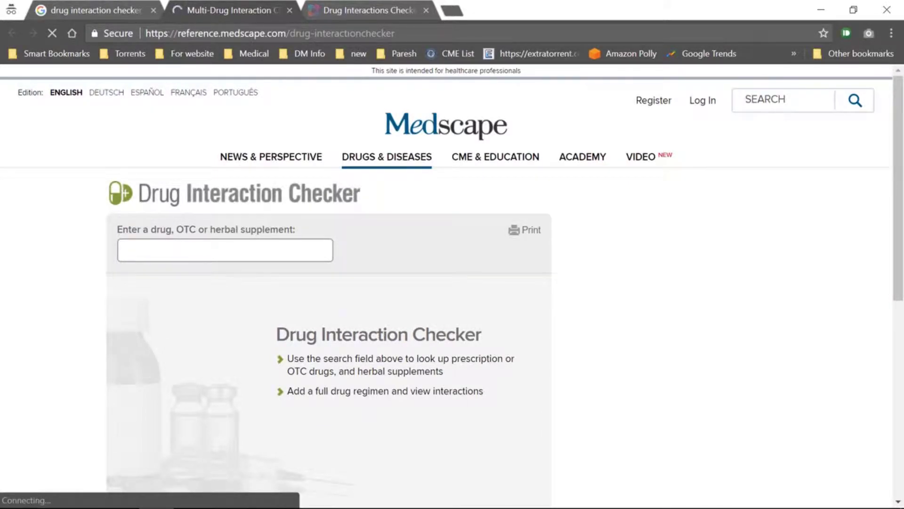
pyautogui.doubleClick(161, 230)
pyautogui.doubleClick(186, 230)
pyautogui.moveTo(215, 230); pyautogui.dragTo(293, 230)
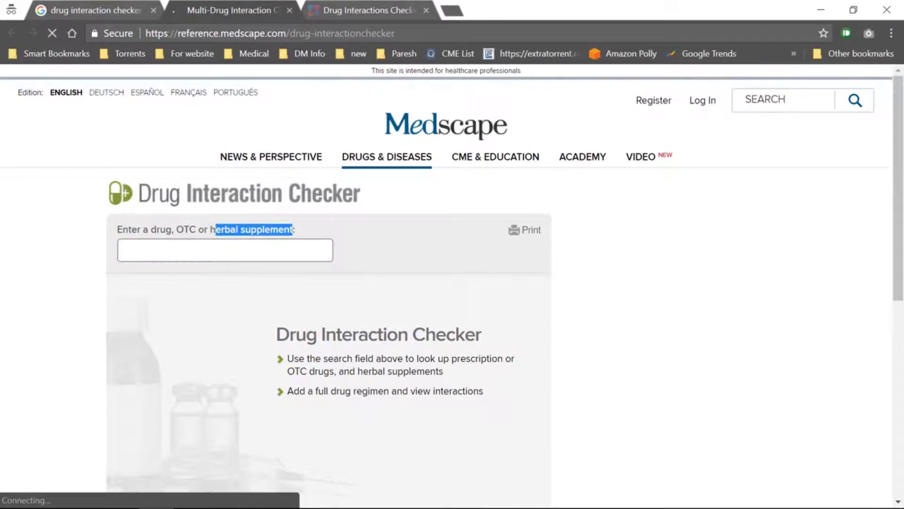
pyautogui.click(257, 252)
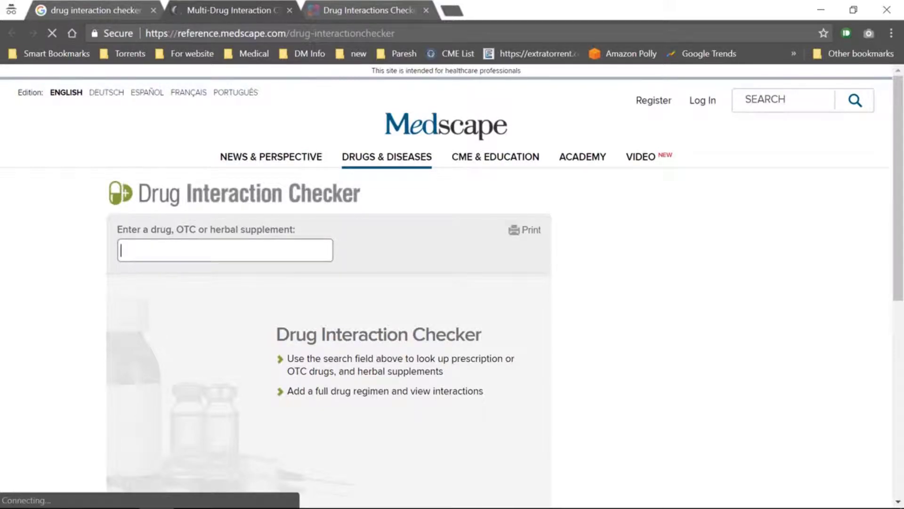
pyautogui.write('wa')
pyautogui.write('rfa')
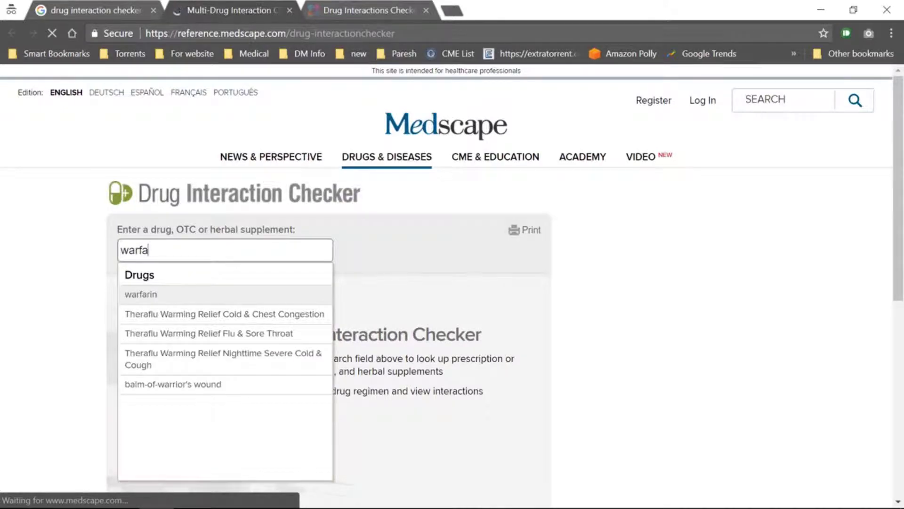
# - Add warfarin, then acetaminophen, to the Medscape patient regimen
pyautogui.click(160, 297)
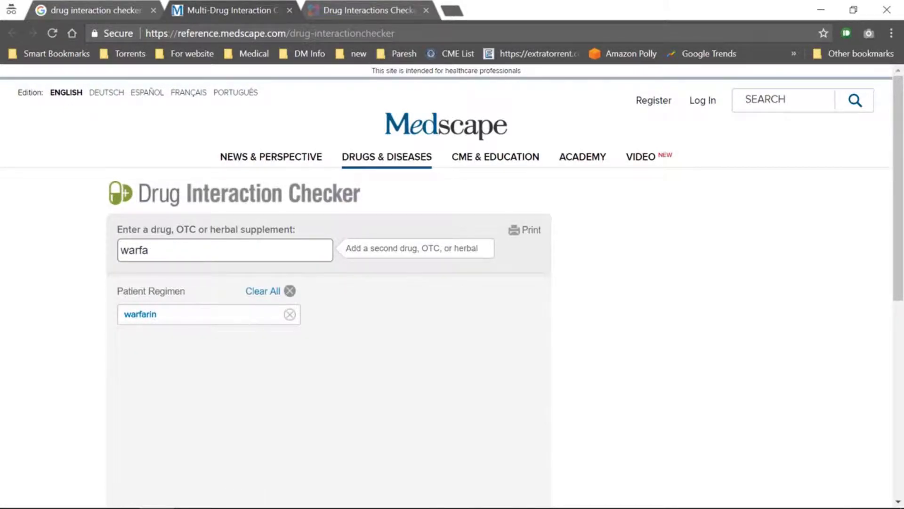
pyautogui.hotkey('ctrl', 'a')
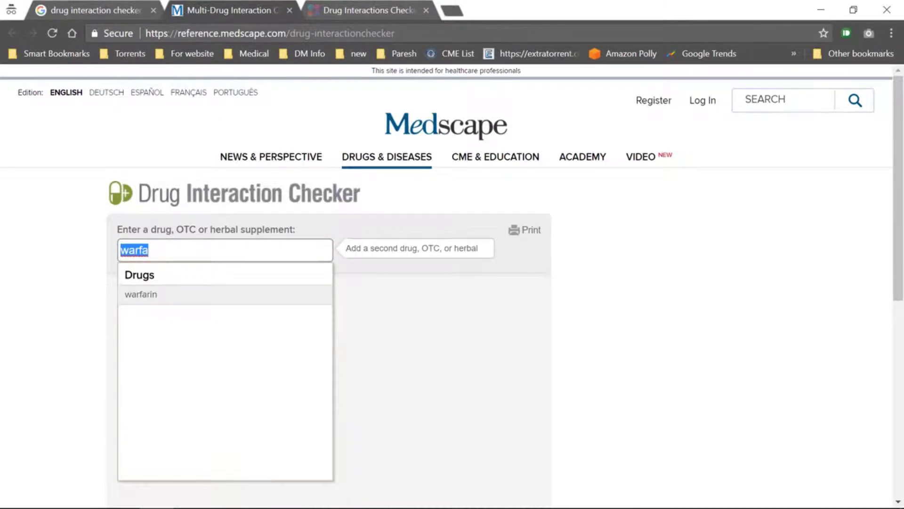
pyautogui.write('a')
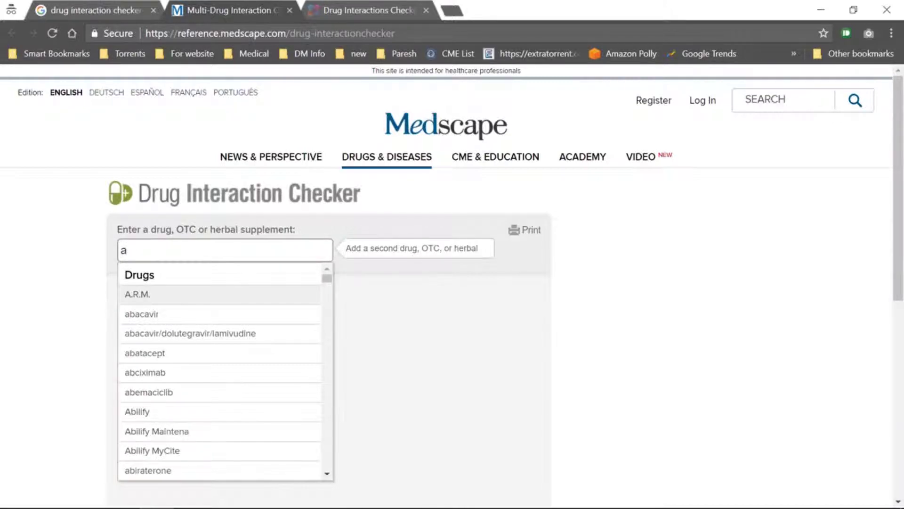
pyautogui.write('c')
pyautogui.write('et')
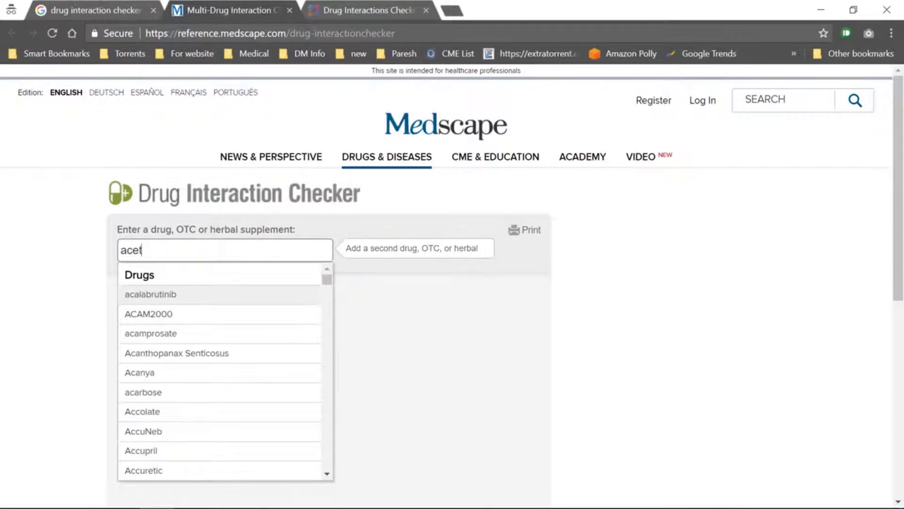
pyautogui.write('a')
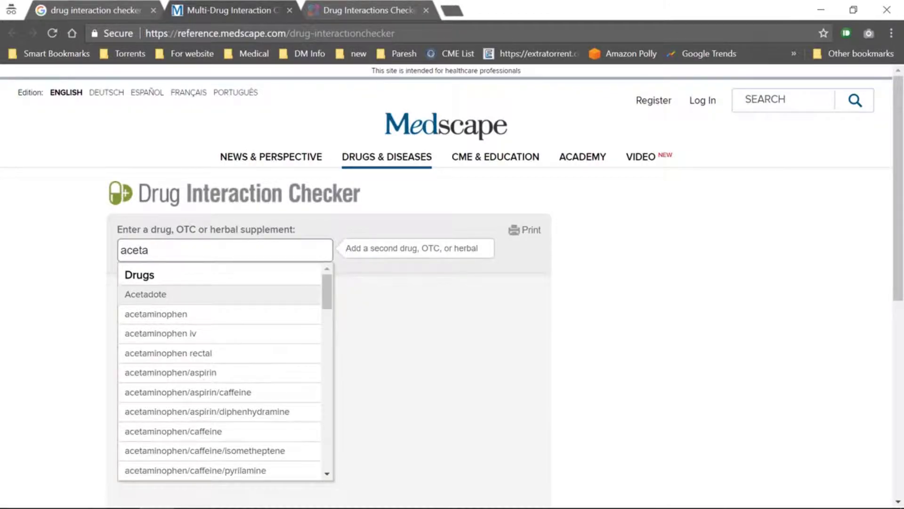
pyautogui.click(179, 314)
pyautogui.scroll(-1, 189, 287)
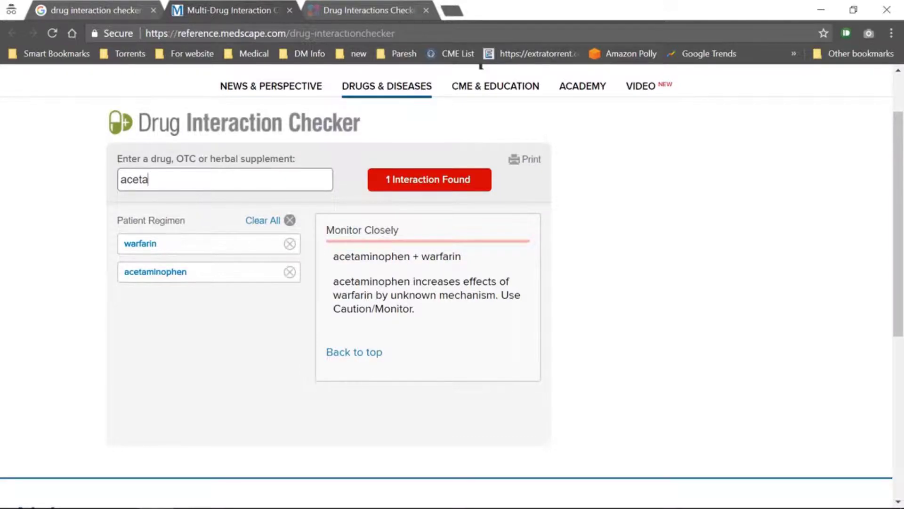
# - Add lithium, rifampin, sildenafil and St John's wort to the Medscape regimen, reaching 10 interactions
pyautogui.doubleClick(141, 180)
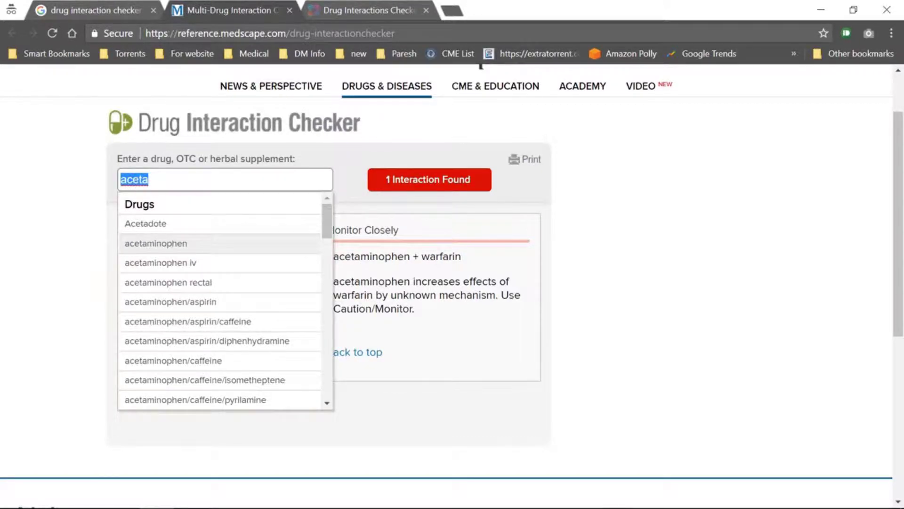
pyautogui.write('lithi')
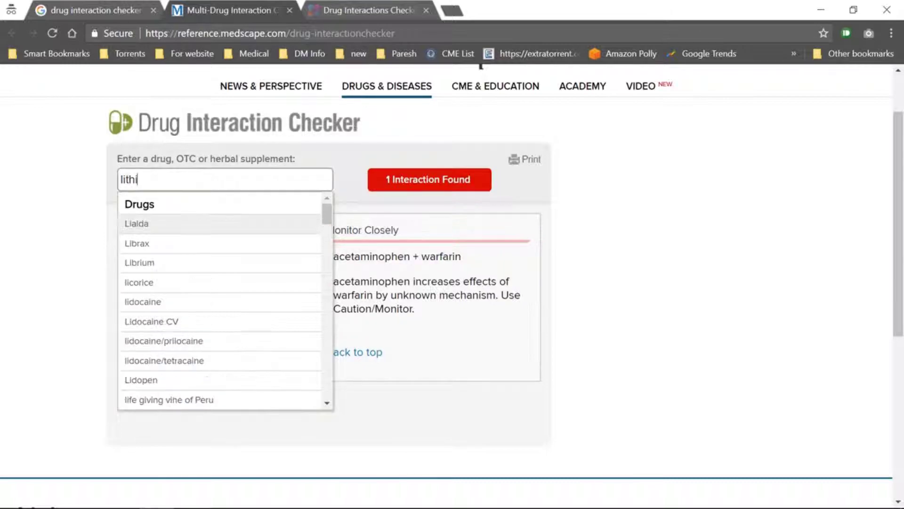
pyautogui.write('u')
pyautogui.click(141, 223)
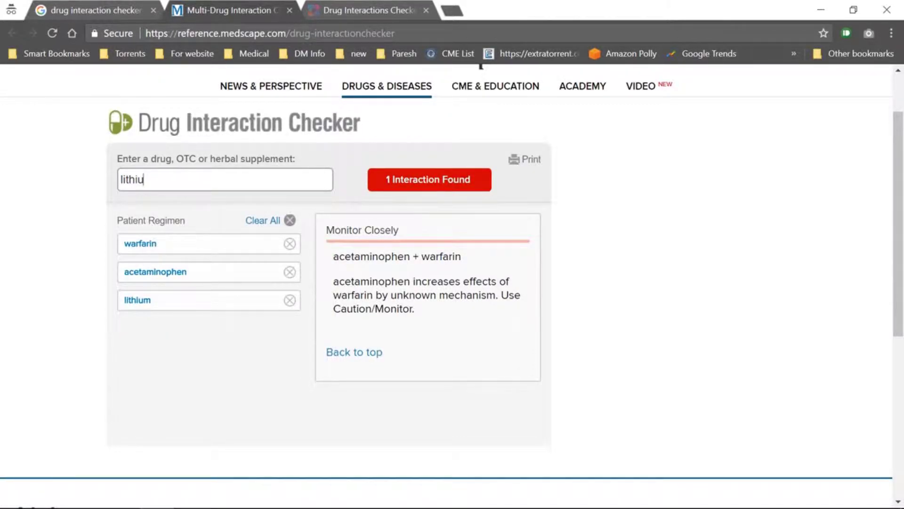
pyautogui.hotkey('ctrl', 'a')
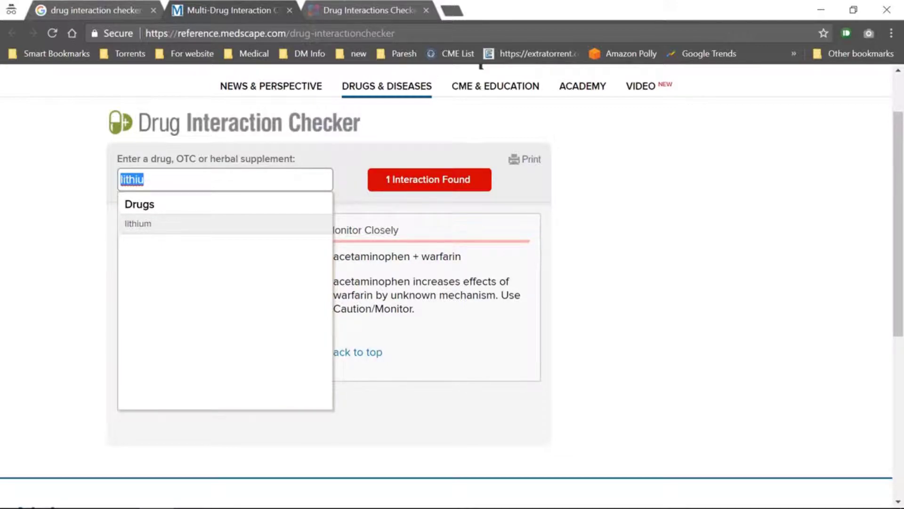
pyautogui.write('rifa')
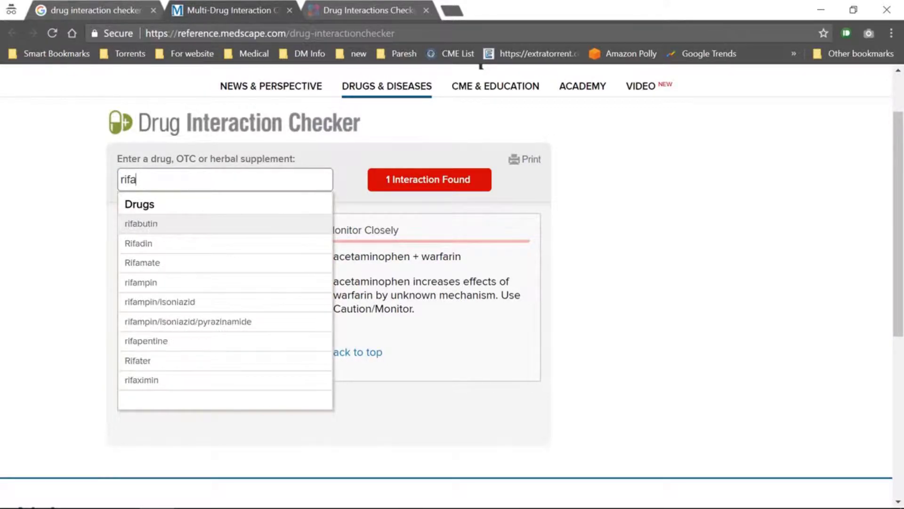
pyautogui.write('m')
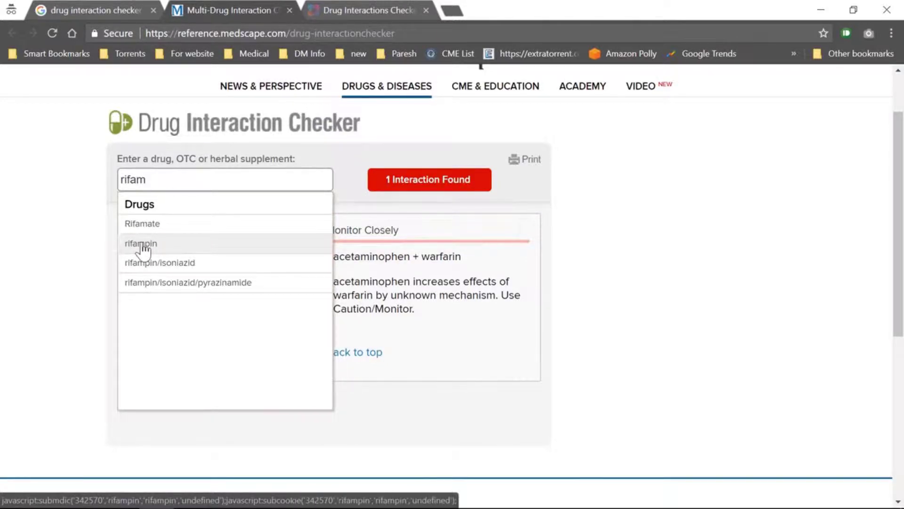
pyautogui.click(144, 246)
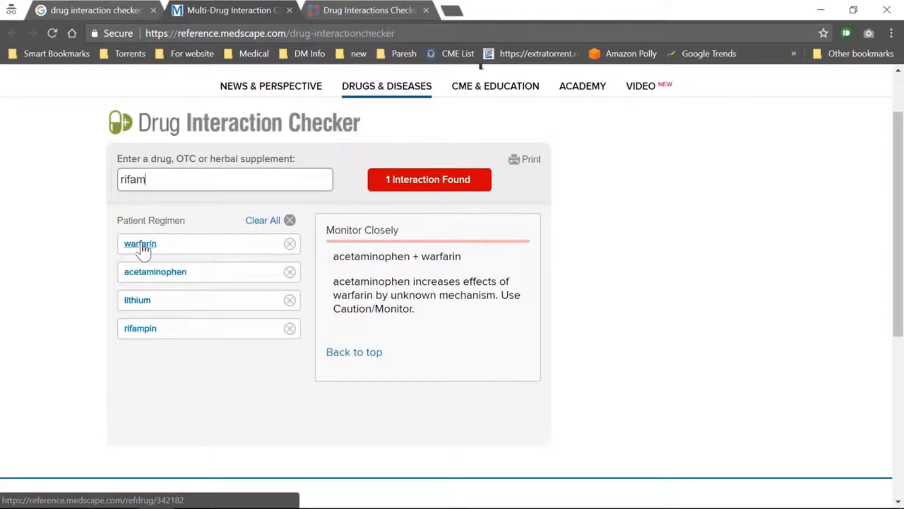
pyautogui.doubleClick(169, 179)
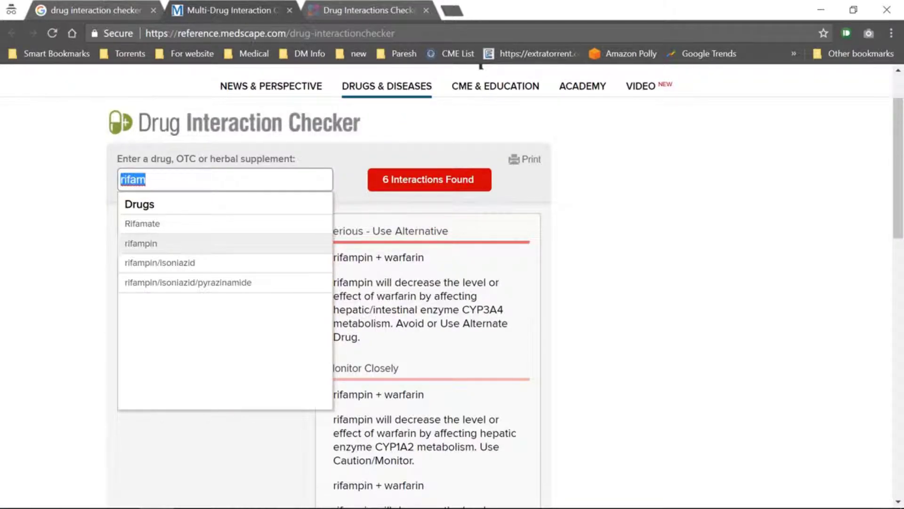
pyautogui.write('si')
pyautogui.write('lde')
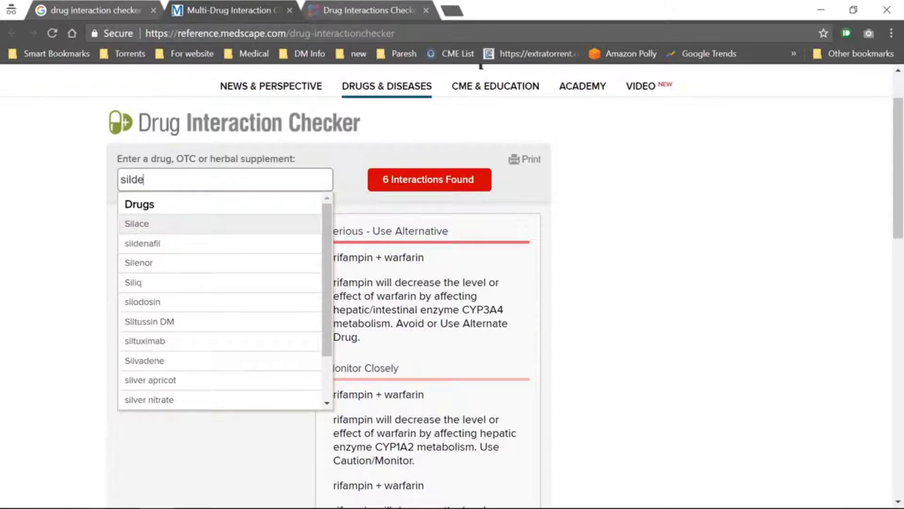
pyautogui.write('n')
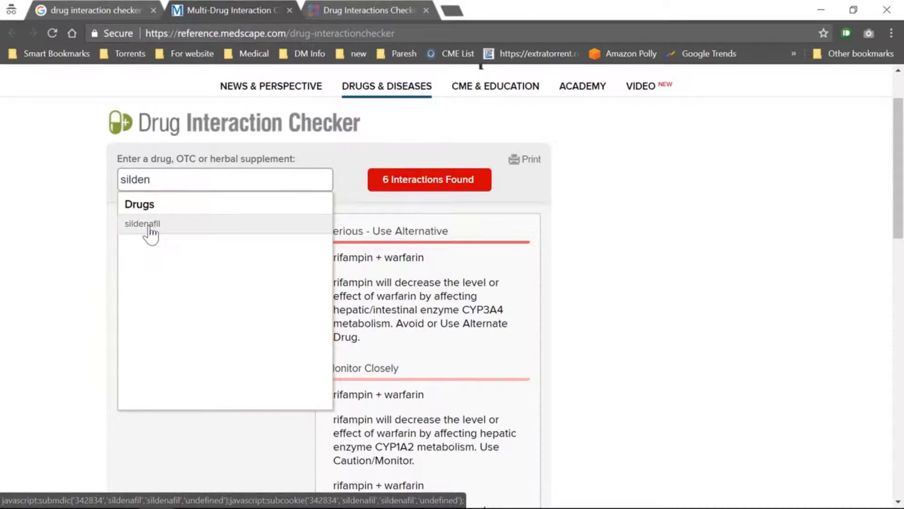
pyautogui.click(151, 226)
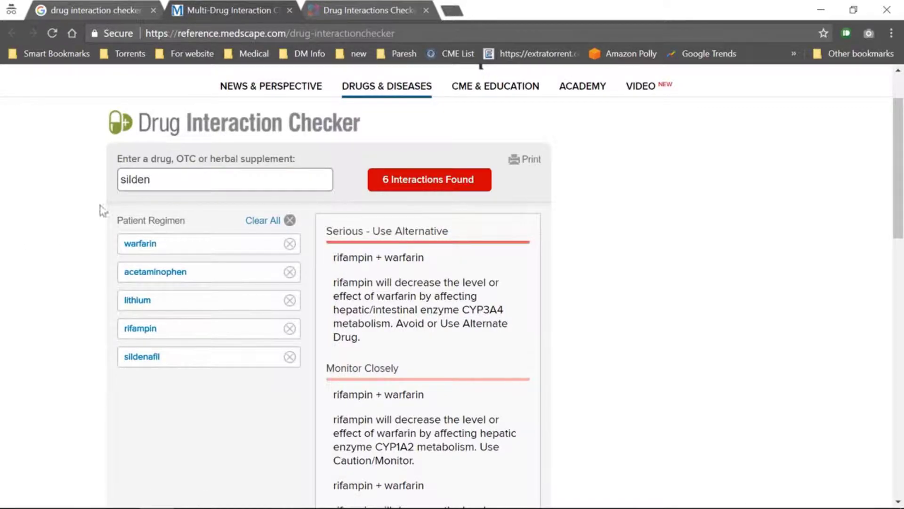
pyautogui.moveTo(152, 180); pyautogui.dragTo(100, 185)
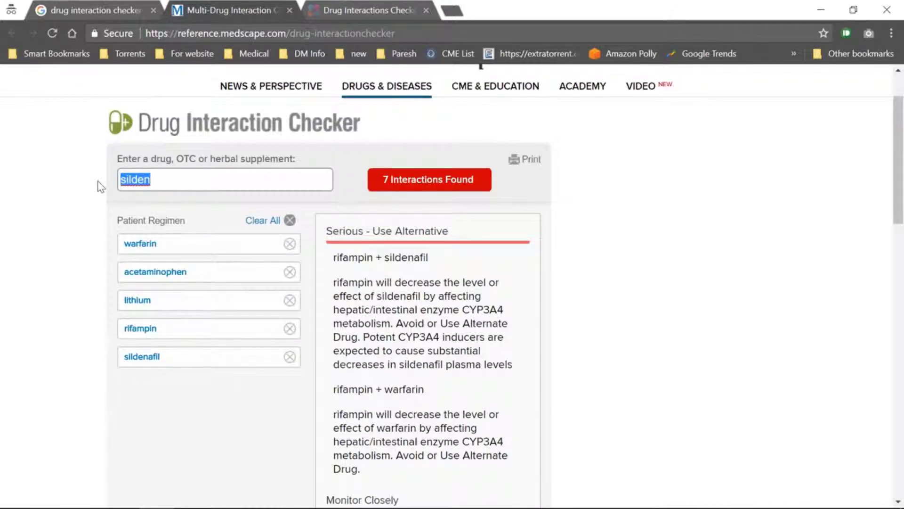
pyautogui.write('john')
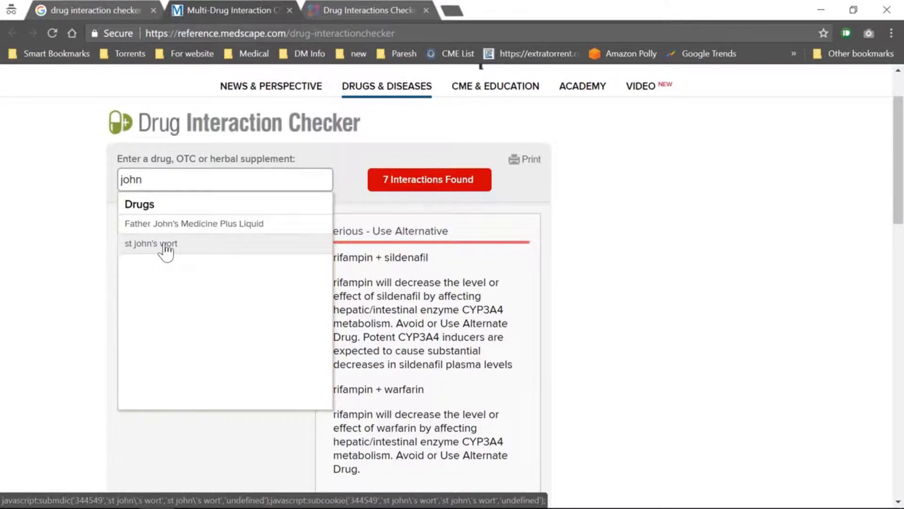
pyautogui.click(166, 248)
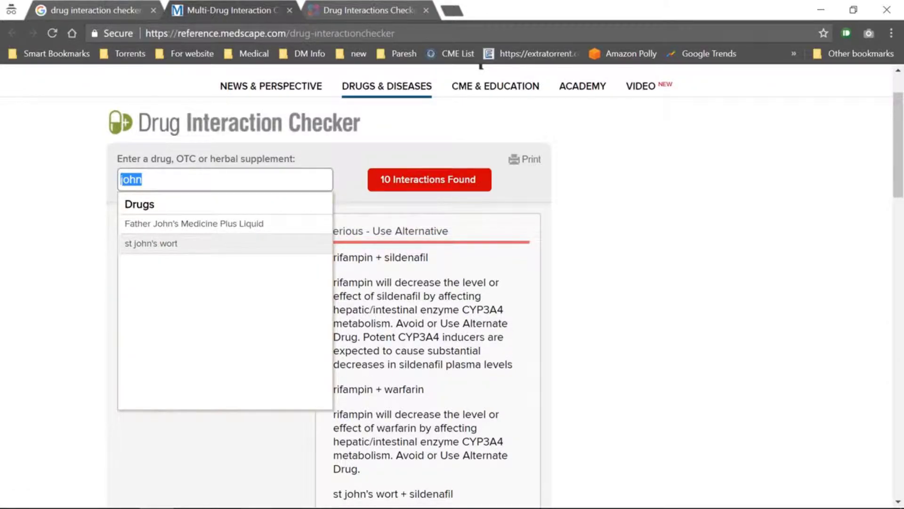
pyautogui.write('fluco')
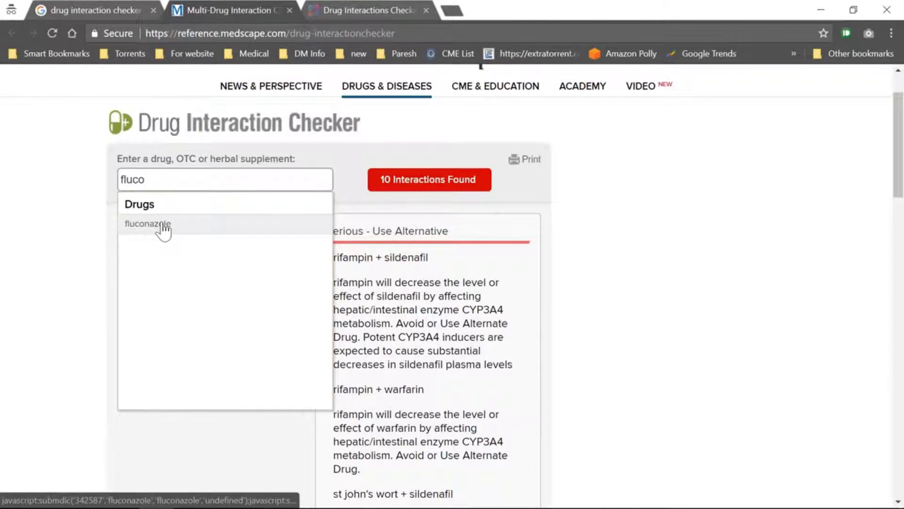
# - Add fluconazole and niacin, giving 17 interactions across eight Medscape regimen drugs
pyautogui.click(164, 225)
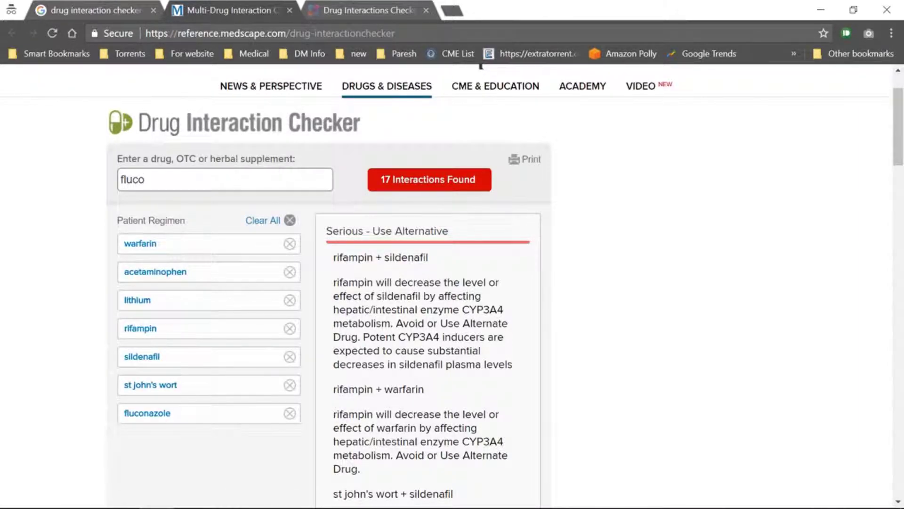
pyautogui.doubleClick(132, 179)
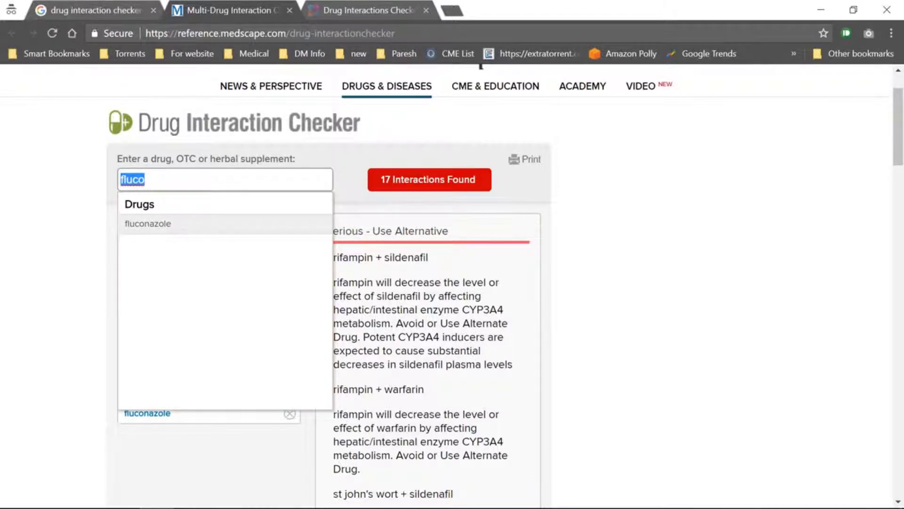
pyautogui.write('niac')
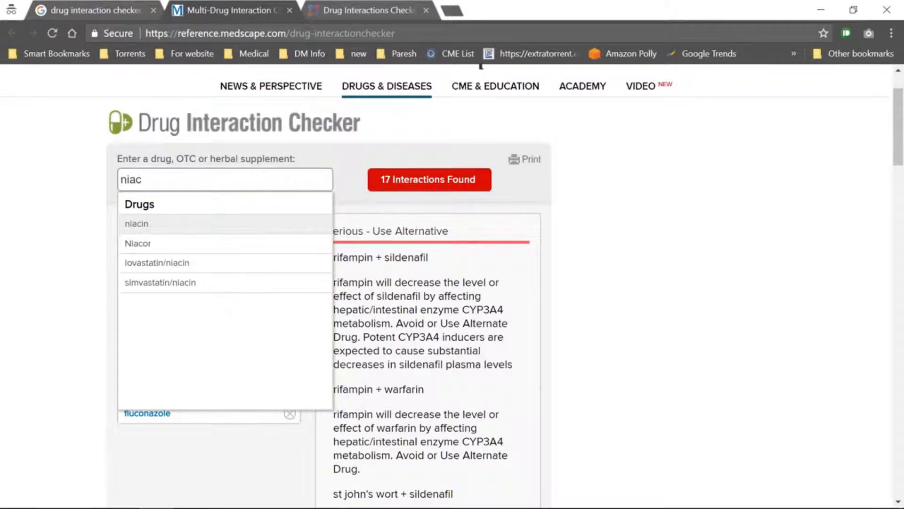
pyautogui.click(144, 225)
pyautogui.scroll(-1, 44, 177)
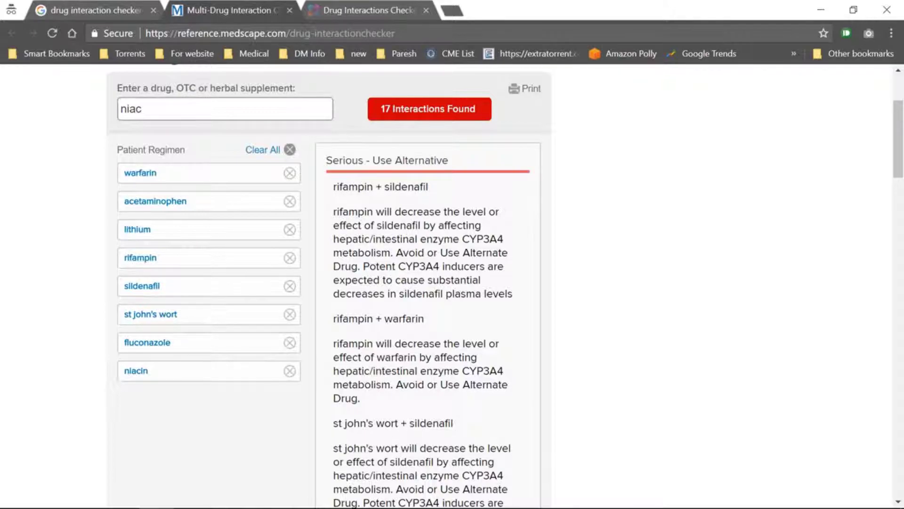
pyautogui.moveTo(326, 161); pyautogui.dragTo(450, 161)
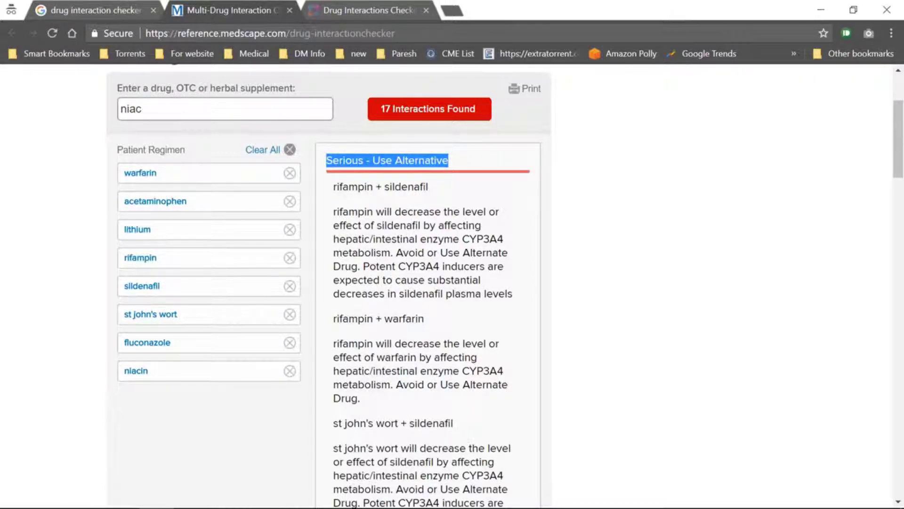
pyautogui.click(353, 168)
pyautogui.doubleClick(350, 166)
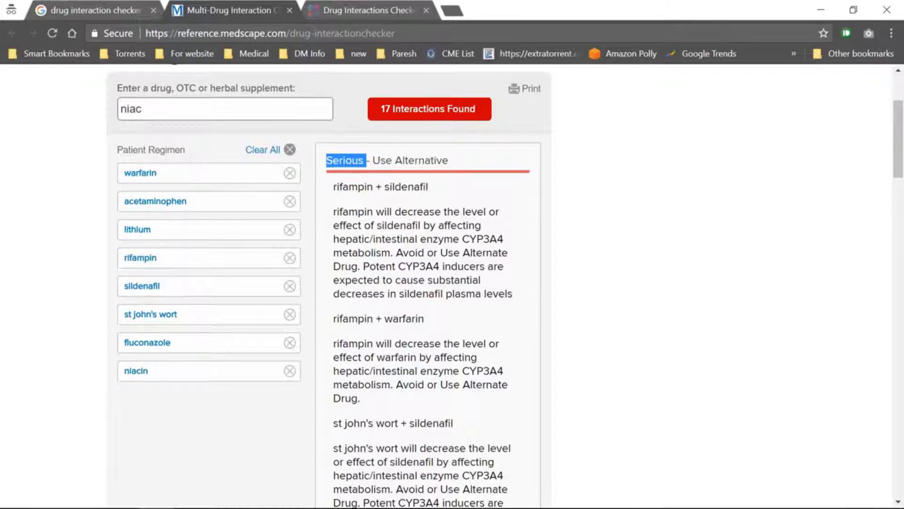
pyautogui.moveTo(373, 161); pyautogui.dragTo(448, 161)
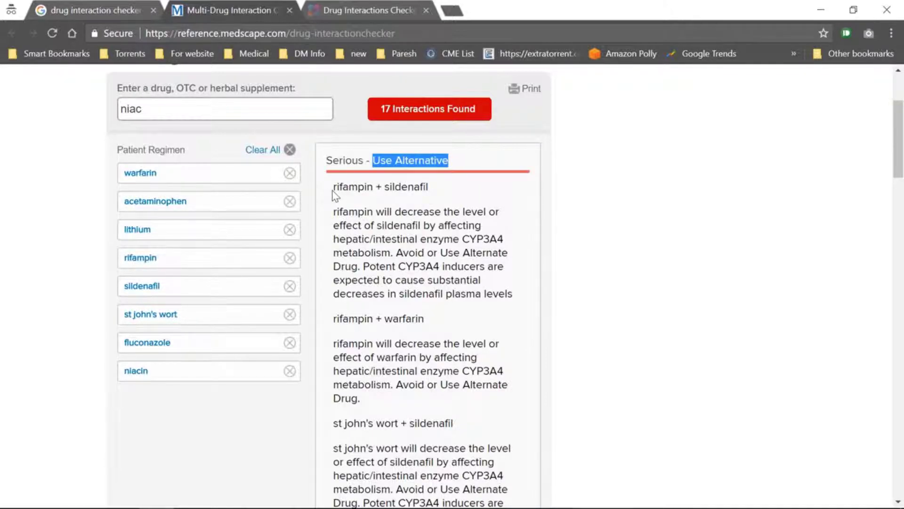
pyautogui.moveTo(334, 186); pyautogui.dragTo(433, 197)
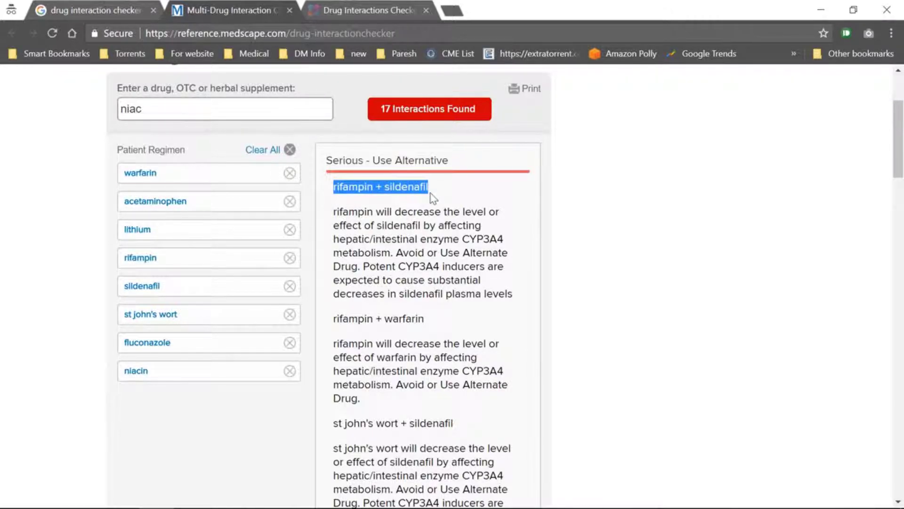
pyautogui.doubleClick(356, 160)
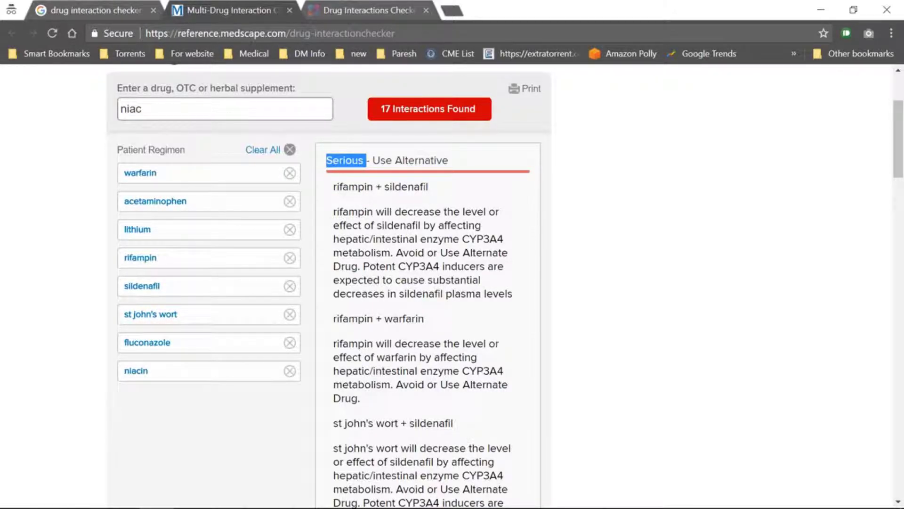
pyautogui.doubleClick(354, 187)
pyautogui.tripleClick(406, 186)
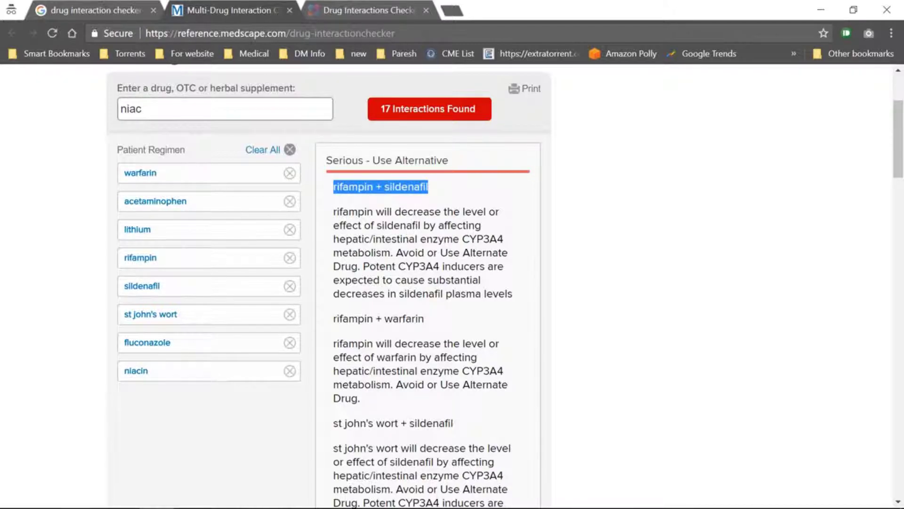
pyautogui.scroll(-4, 447, 242)
pyautogui.scroll(-4, 448, 242)
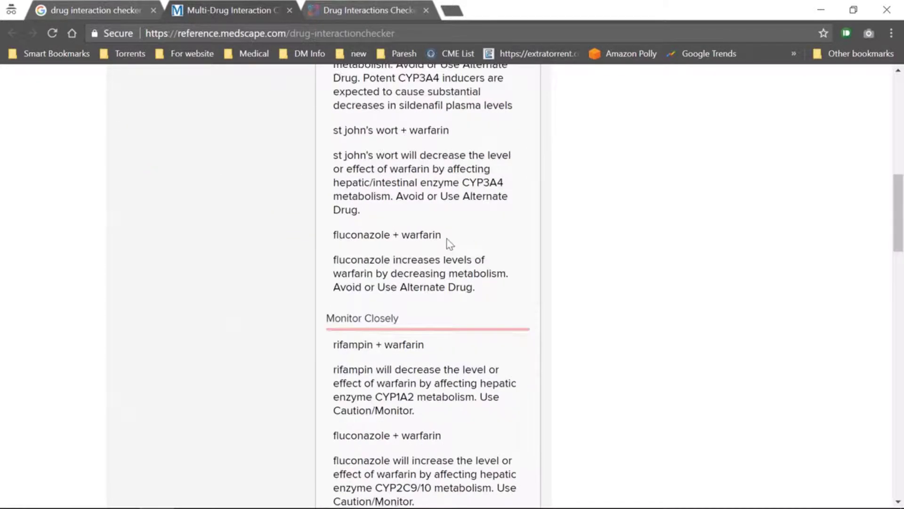
pyautogui.scroll(-4, 448, 242)
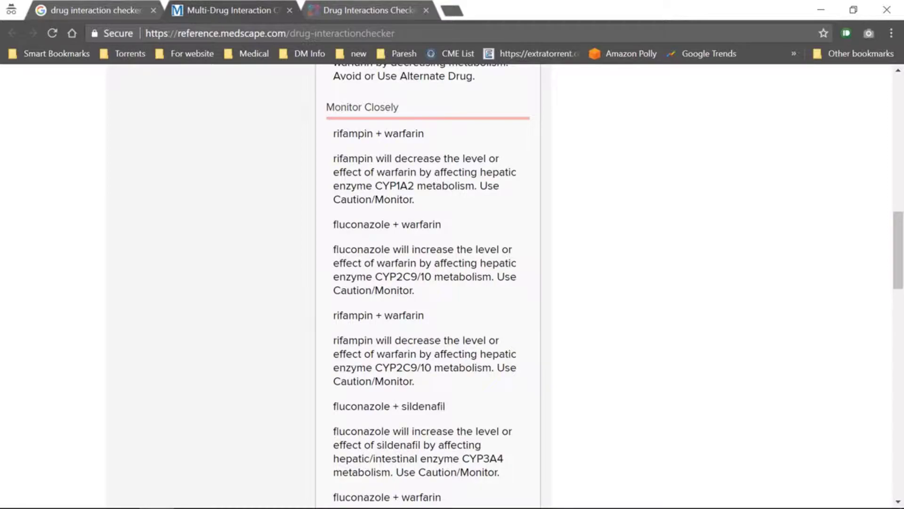
pyautogui.moveTo(326, 107); pyautogui.dragTo(403, 109)
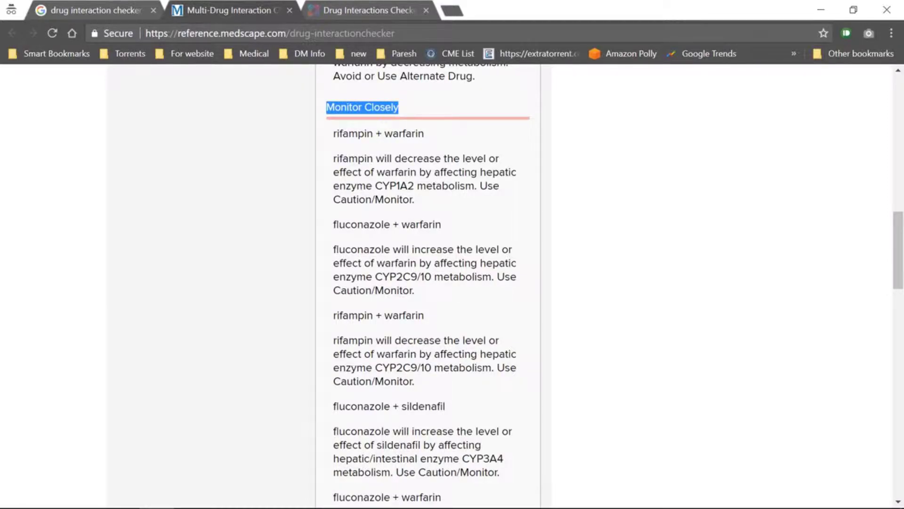
pyautogui.moveTo(333, 133); pyautogui.dragTo(428, 138)
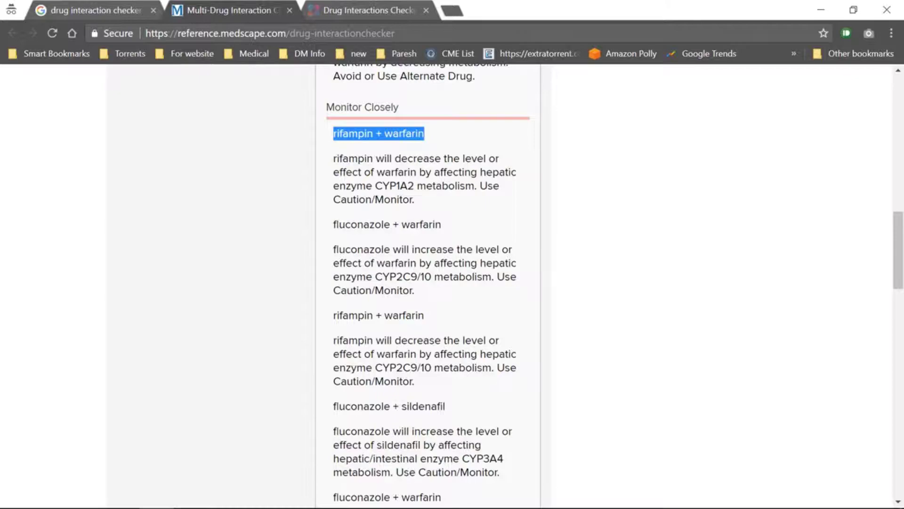
pyautogui.scroll(-8, 378, 153)
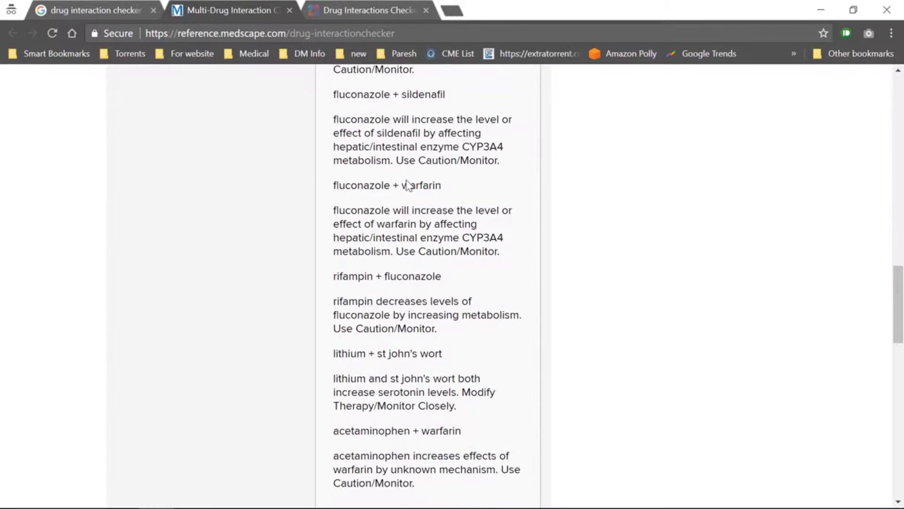
pyautogui.doubleClick(338, 260)
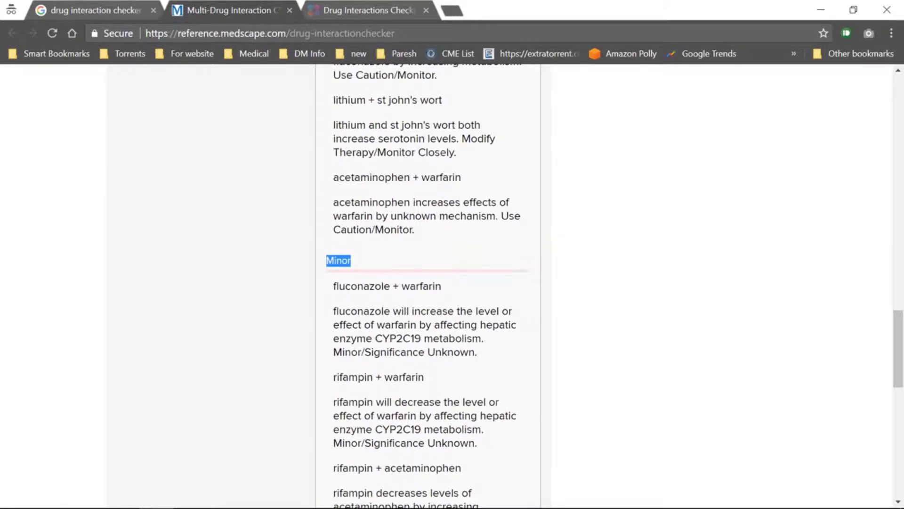
pyautogui.scroll(-1, 372, 243)
pyautogui.scroll(-3, 383, 229)
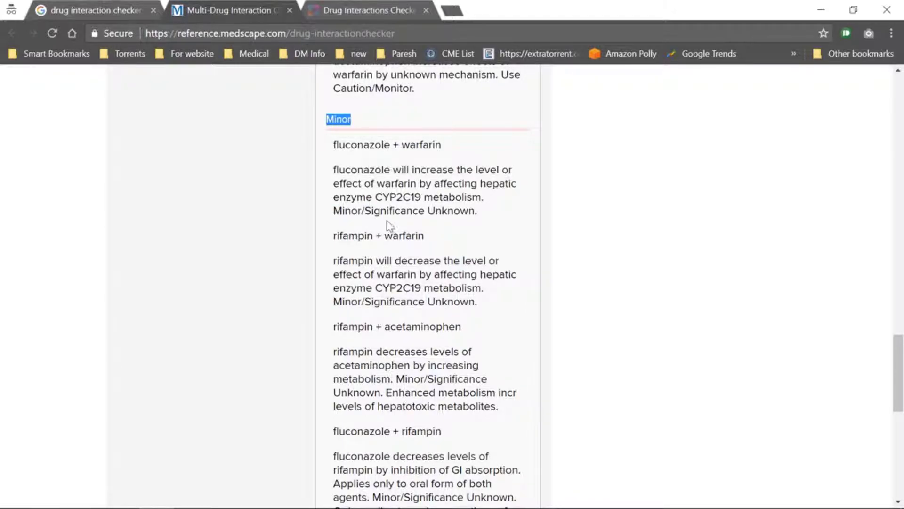
pyautogui.scroll(-3, 382, 230)
pyautogui.scroll(-2, 383, 230)
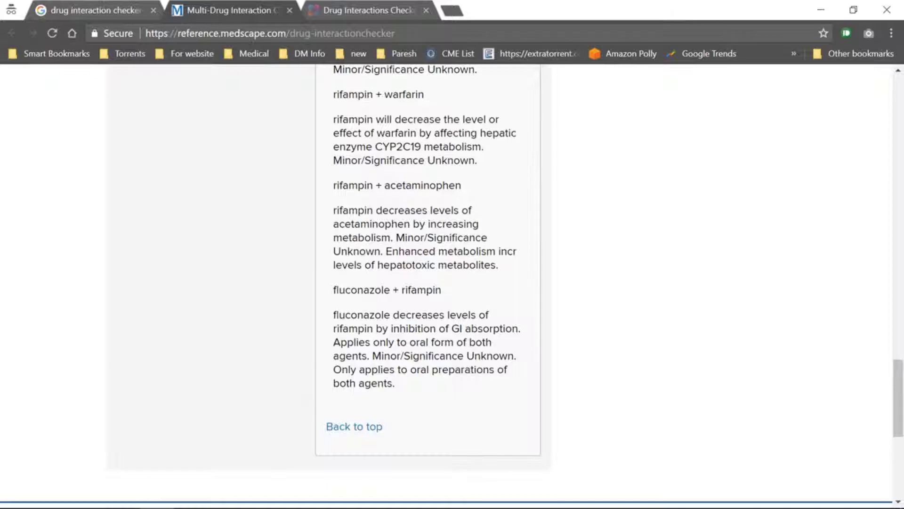
pyautogui.scroll(5, 471, 313)
pyautogui.scroll(5, 471, 313)
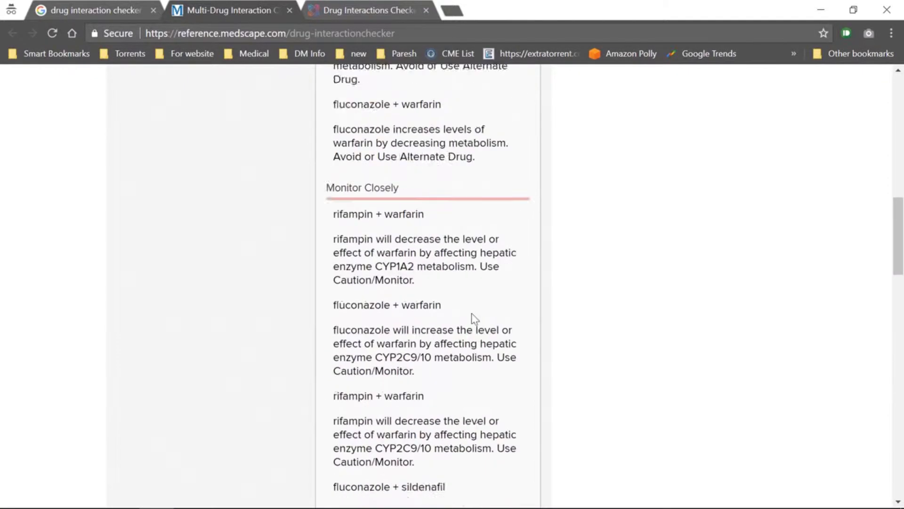
pyautogui.scroll(5, 472, 313)
pyautogui.scroll(5, 472, 313)
pyautogui.scroll(-1, 455, 345)
pyautogui.scroll(-3, 455, 345)
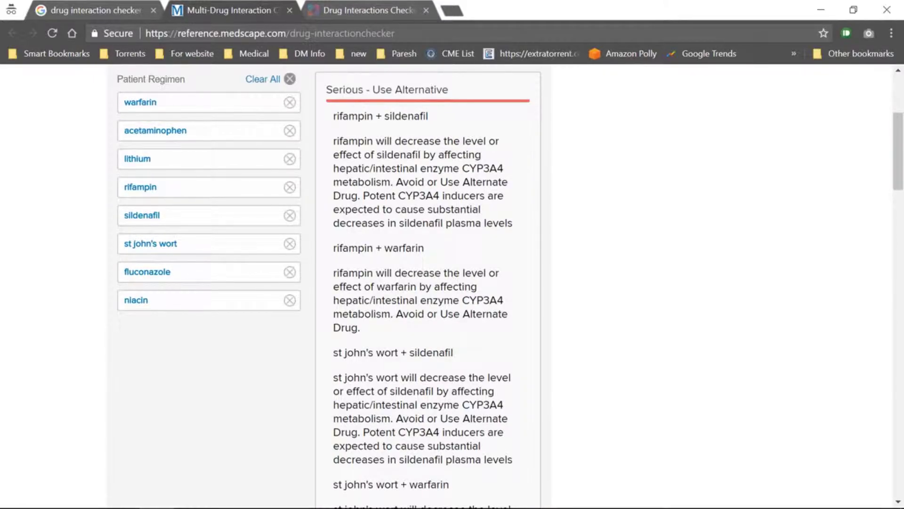
pyautogui.moveTo(334, 249); pyautogui.dragTo(425, 248)
pyautogui.scroll(-1, 433, 255)
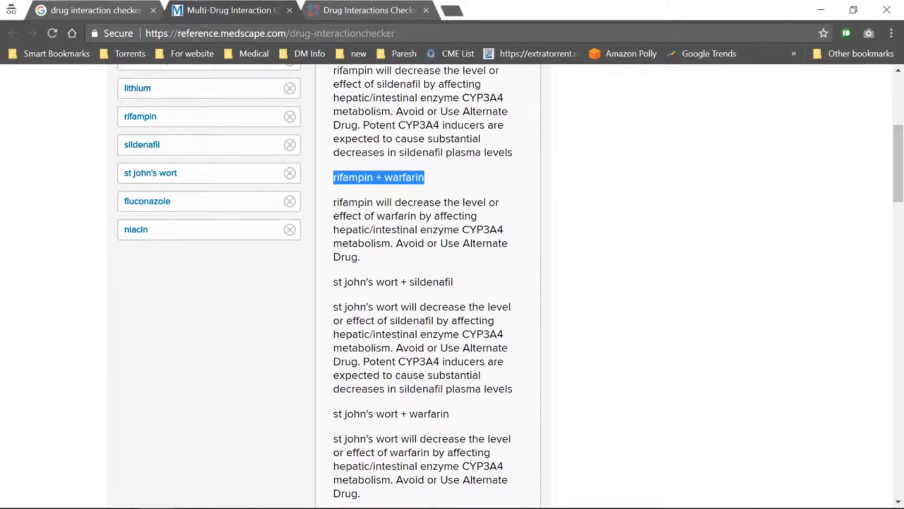
pyautogui.scroll(-2, 424, 283)
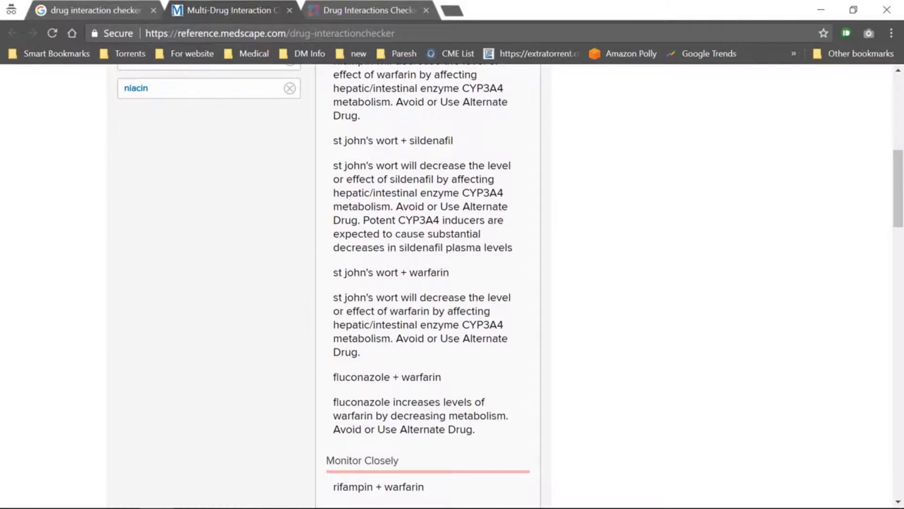
pyautogui.moveTo(332, 140); pyautogui.dragTo(459, 146)
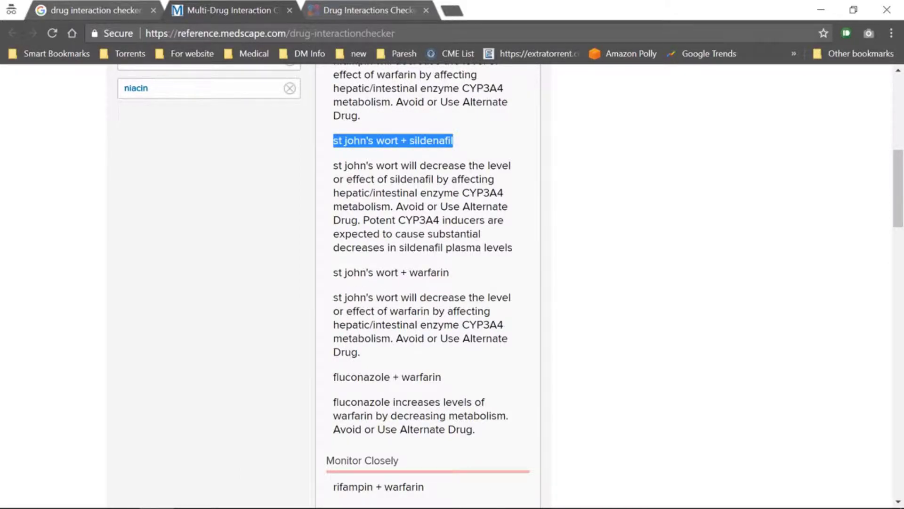
pyautogui.moveTo(333, 377); pyautogui.dragTo(445, 385)
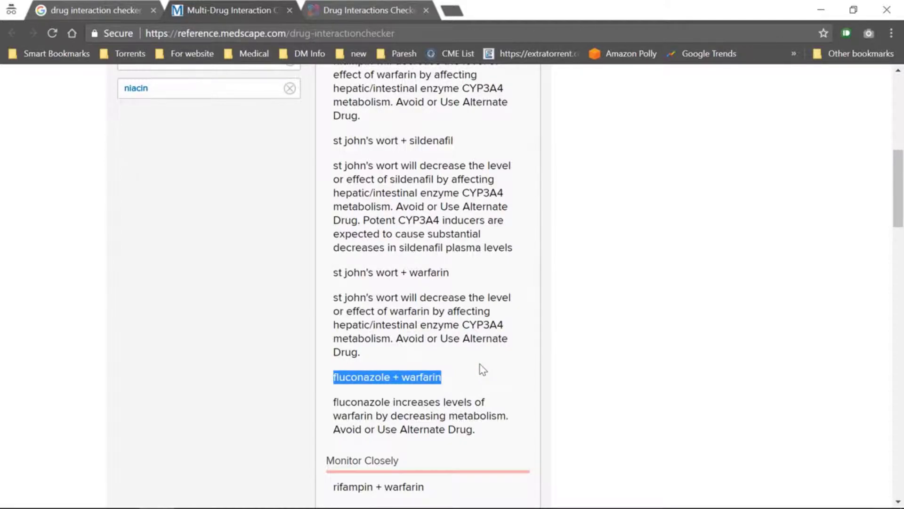
pyautogui.scroll(5, 480, 364)
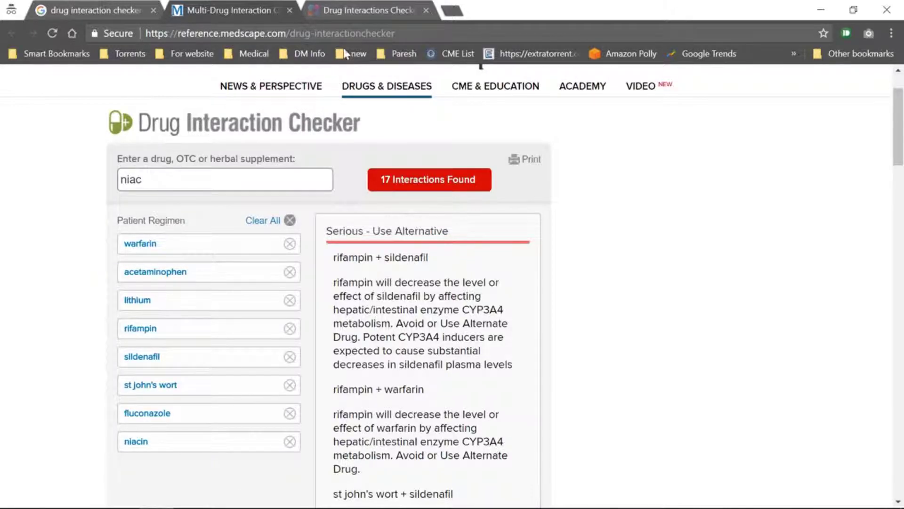
# - On the Drugs.com tab, highlight the heading and terms sentence, then accept the terms
pyautogui.click(368, 10)
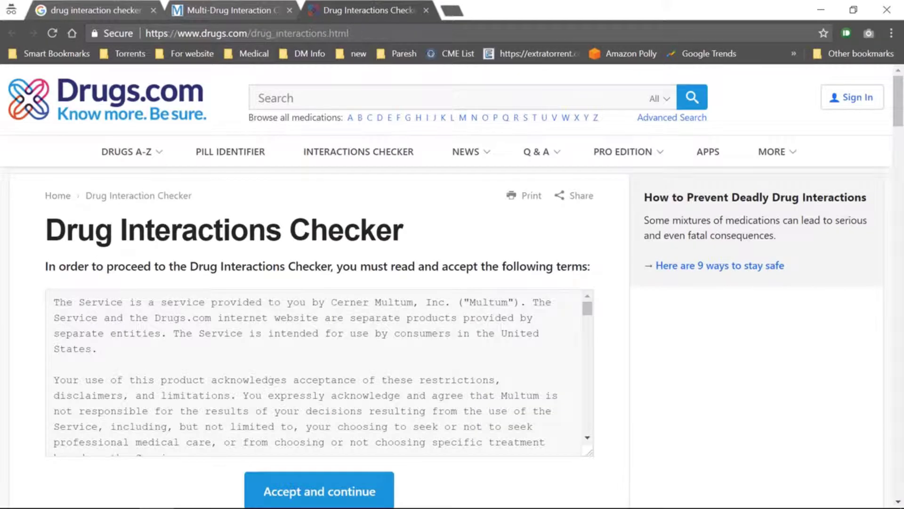
pyautogui.scroll(-1, 233, 280)
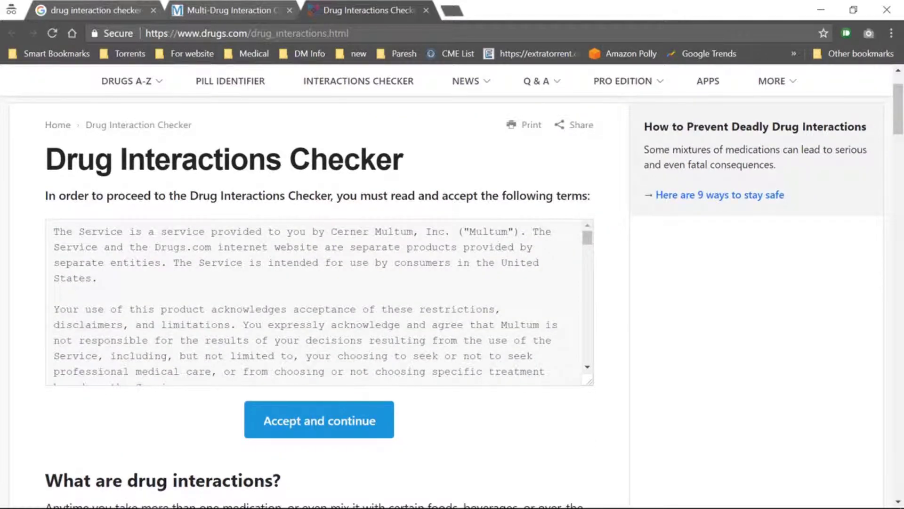
pyautogui.tripleClick(168, 160)
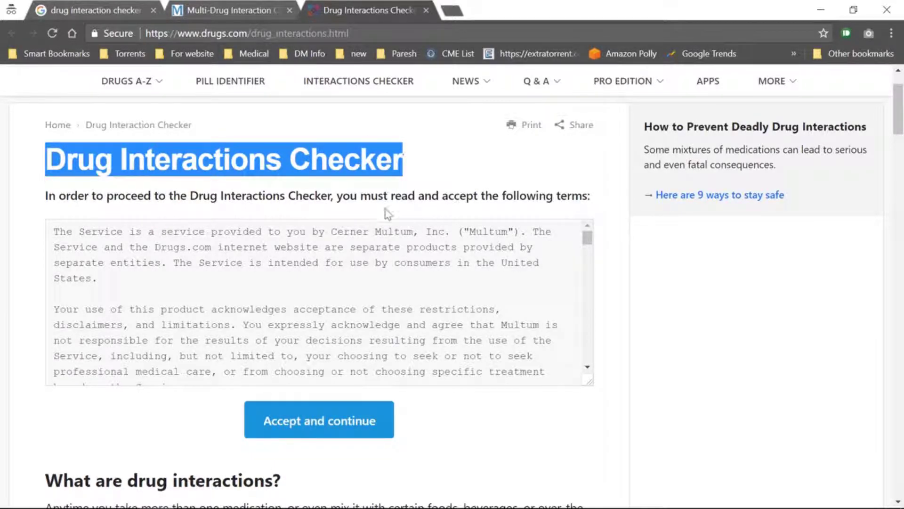
pyautogui.moveTo(392, 196); pyautogui.dragTo(588, 196)
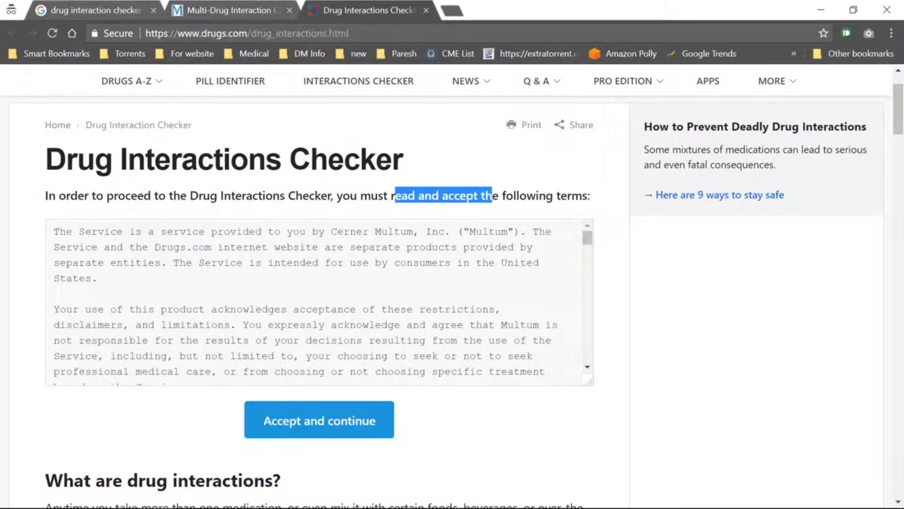
pyautogui.click(332, 423)
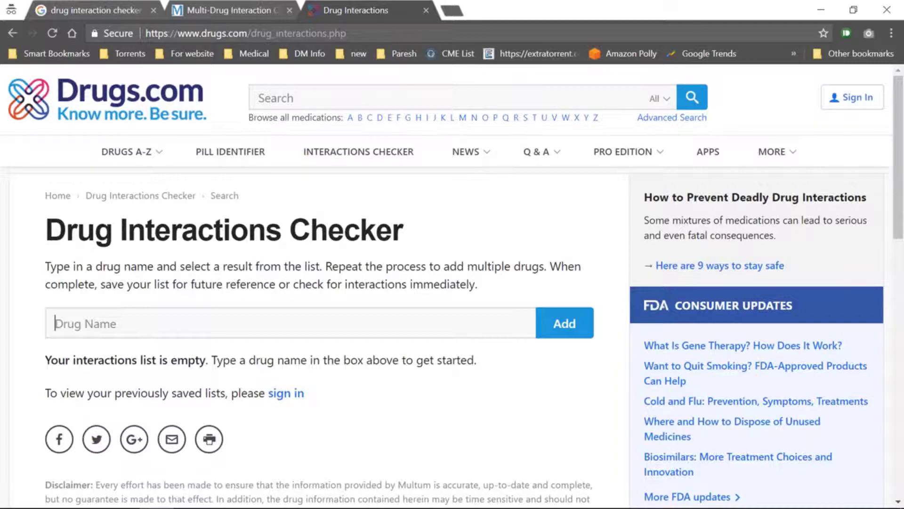
pyautogui.scroll(-1, 233, 302)
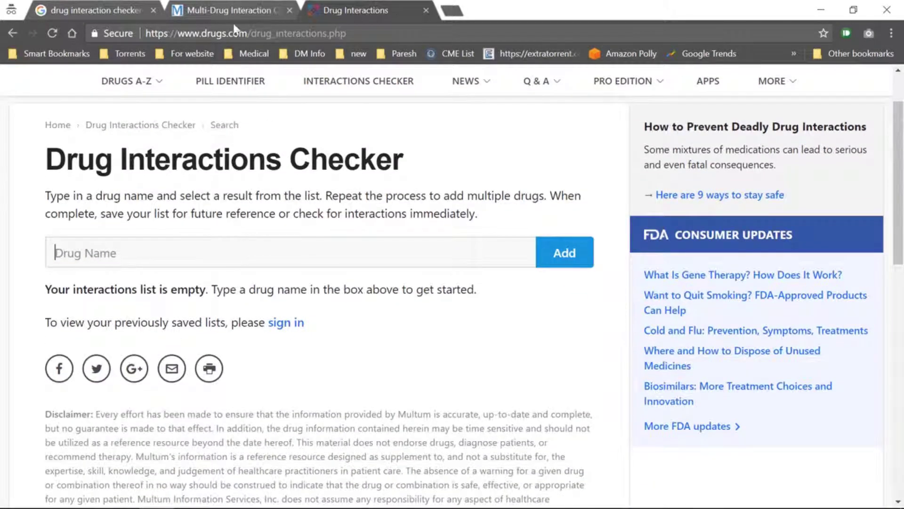
# - Add warfarin and acetaminophen to the Drugs.com list, glancing at the Medscape regimen before and after
pyautogui.click(229, 10)
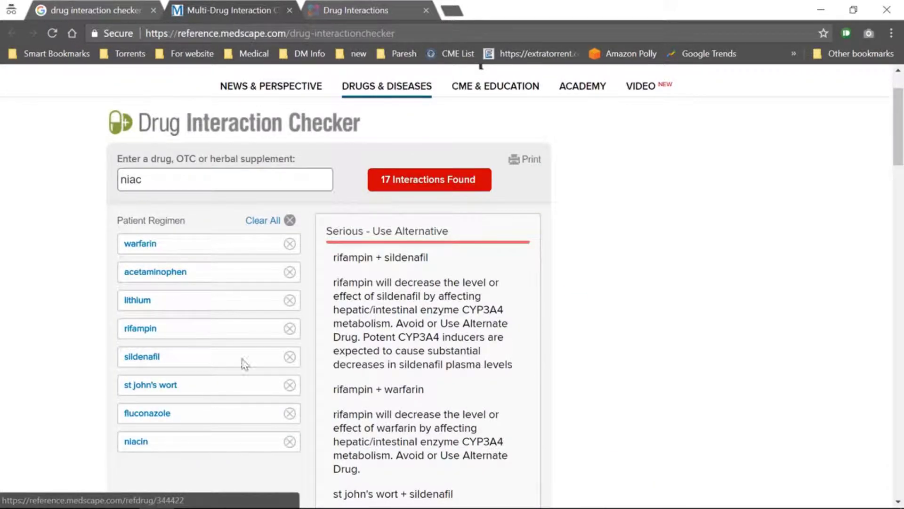
pyautogui.click(353, 10)
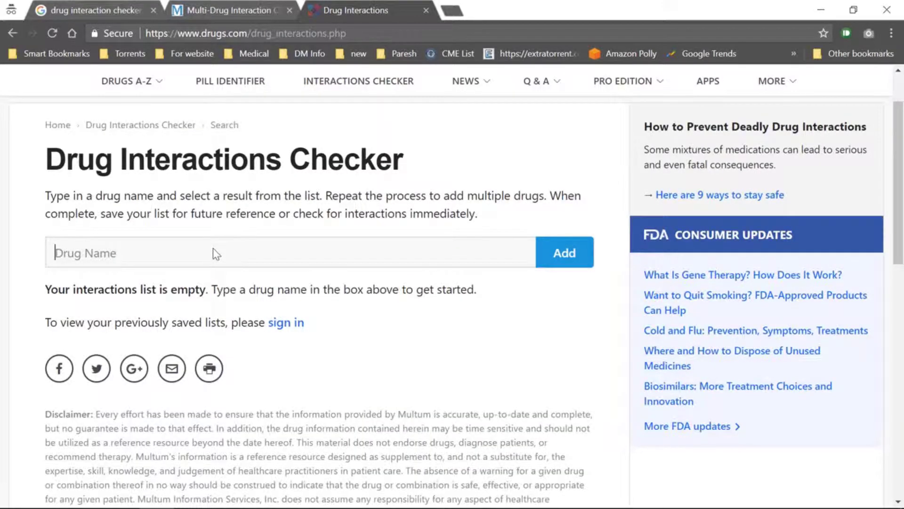
pyautogui.write('warf')
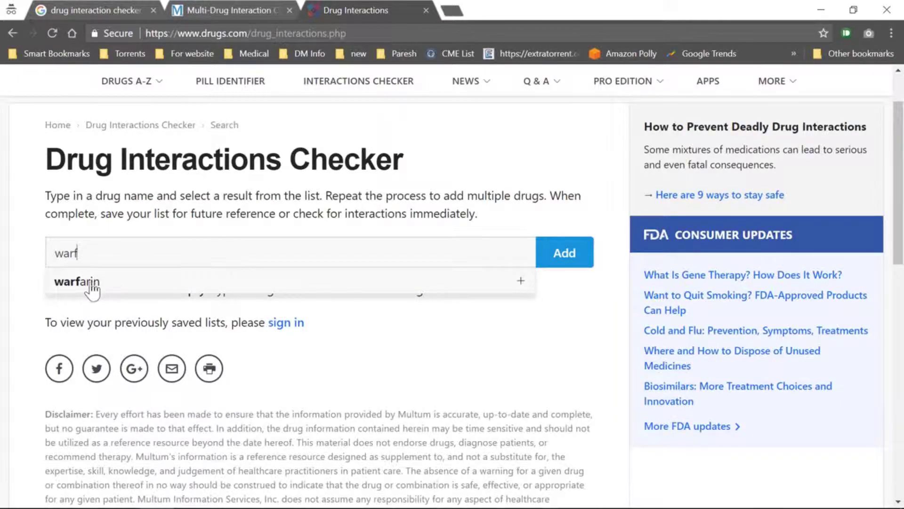
pyautogui.click(92, 282)
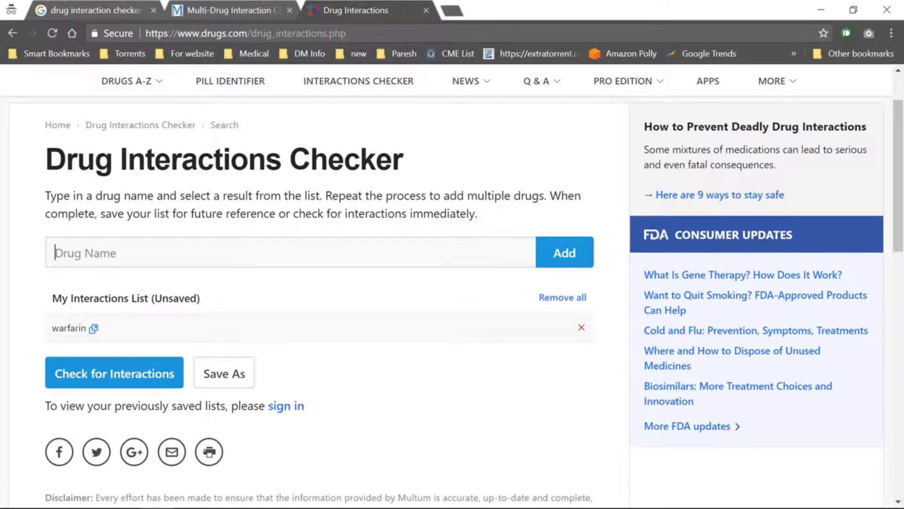
pyautogui.write('aceta')
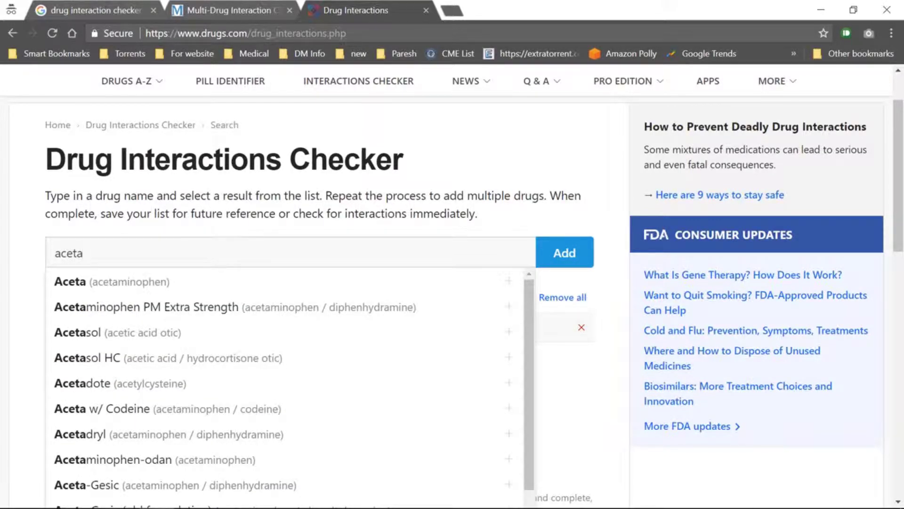
pyautogui.write('minop')
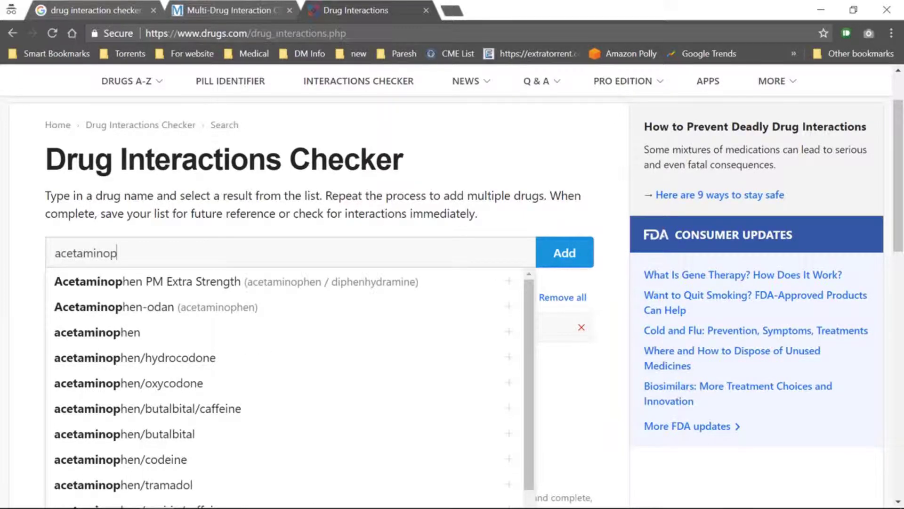
pyautogui.click(138, 330)
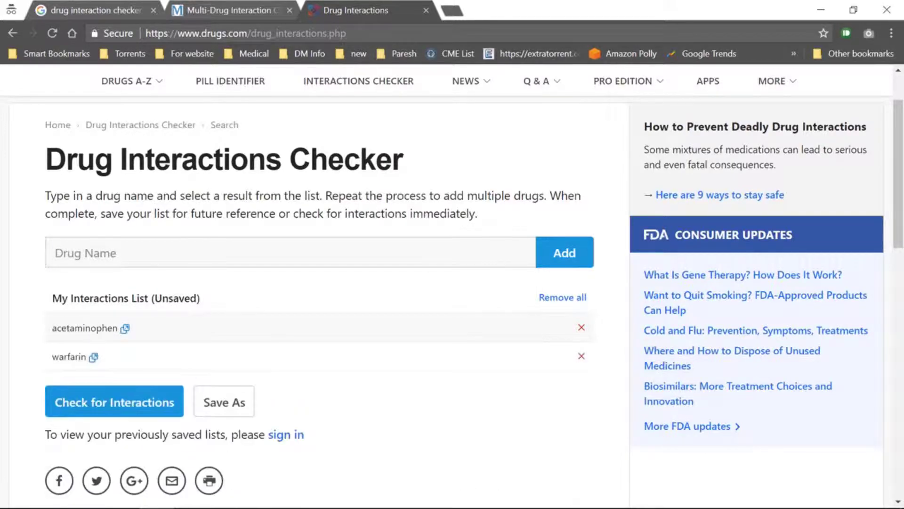
pyautogui.scroll(-2, 177, 269)
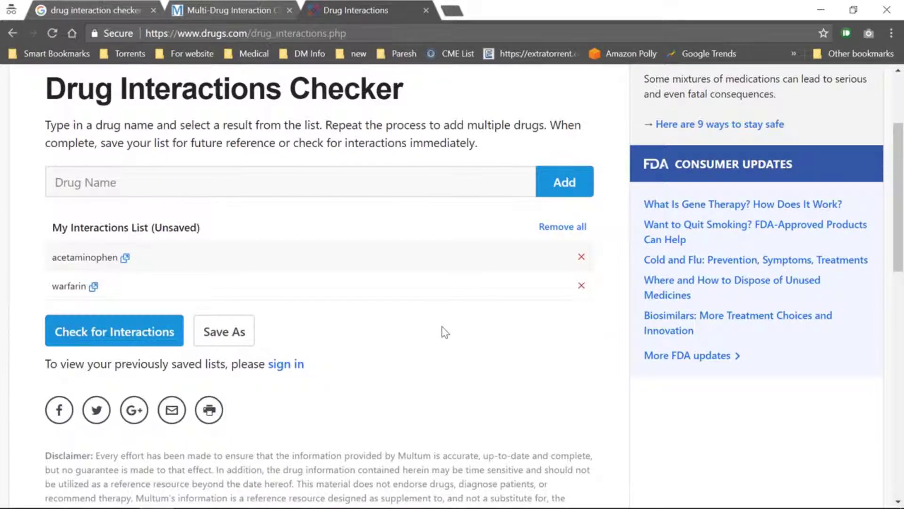
pyautogui.click(247, 8)
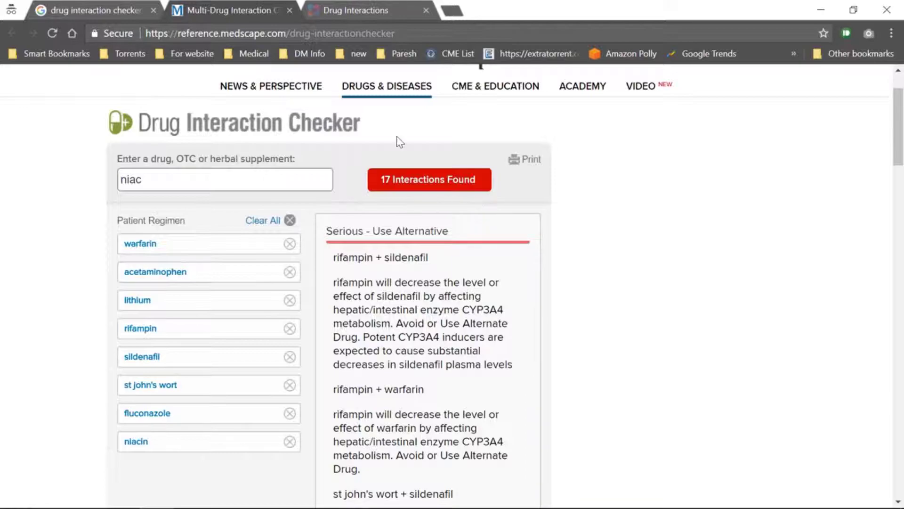
# - Return to the Drugs.com tab listing acetaminophen and warfarin
pyautogui.click(369, 11)
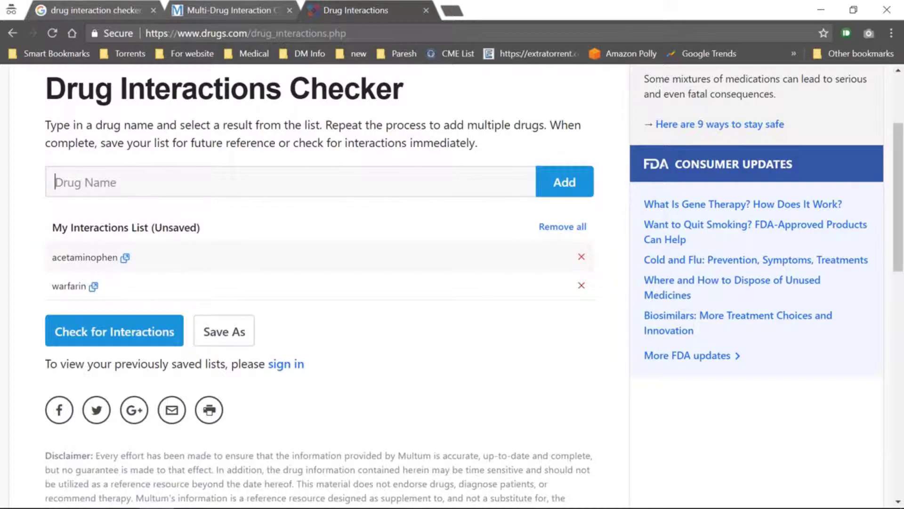
pyautogui.write('lithium')
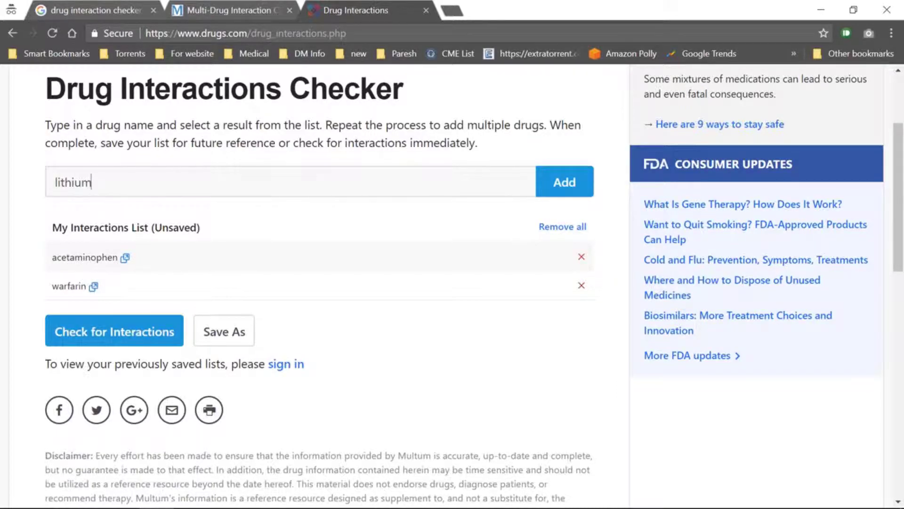
# - Add lithium, rifampin, sildenafil, St. John's wort, fluconazole and niacin to the Drugs.com list
pyautogui.click(74, 210)
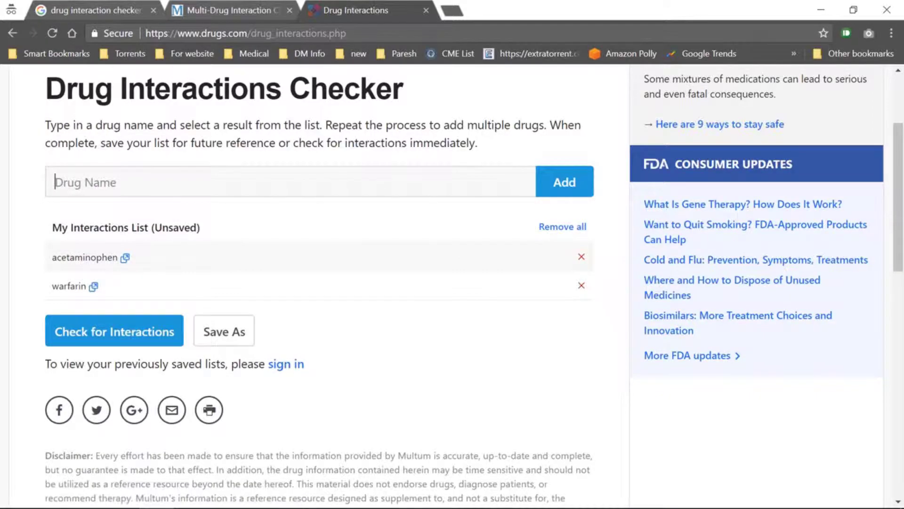
pyautogui.write('rifa')
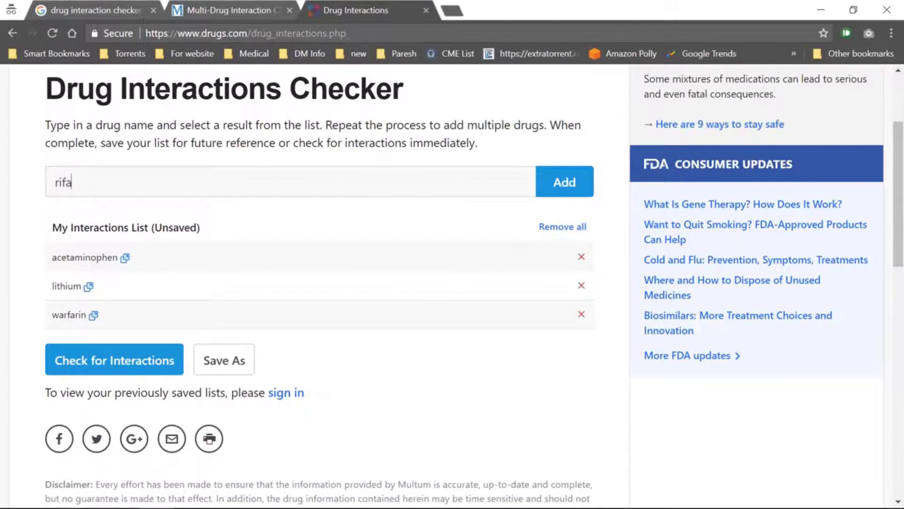
pyautogui.write('mpi')
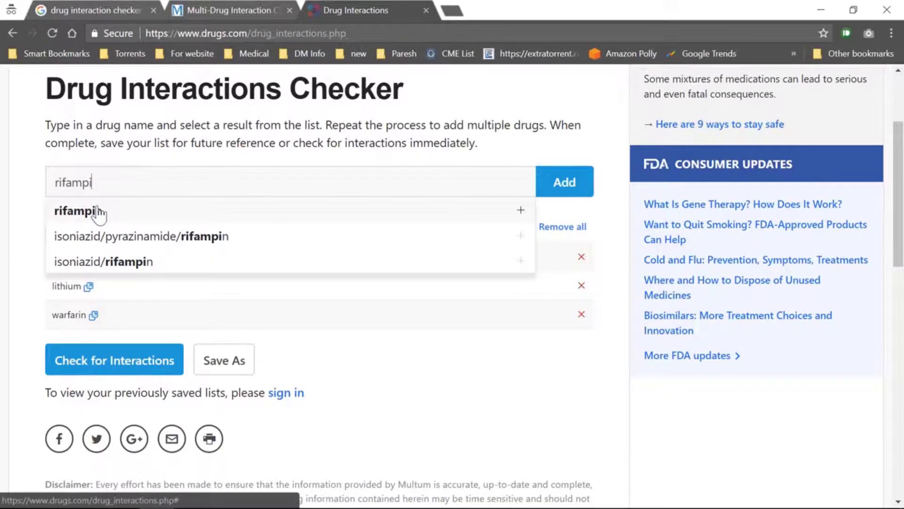
pyautogui.click(78, 210)
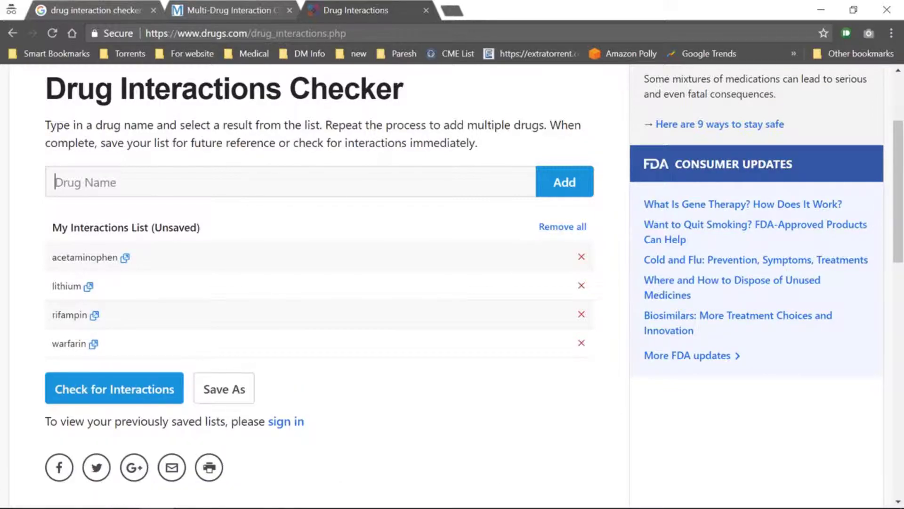
pyautogui.write('silden')
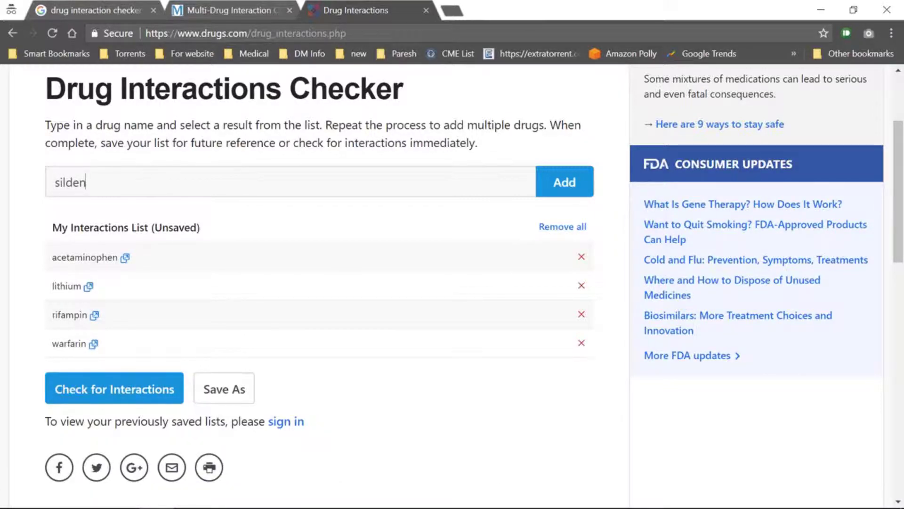
pyautogui.click(92, 211)
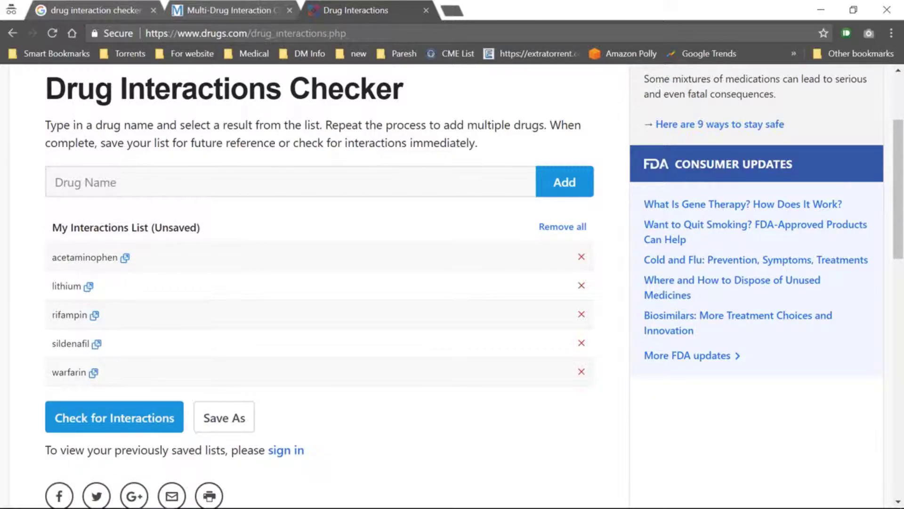
pyautogui.write('john')
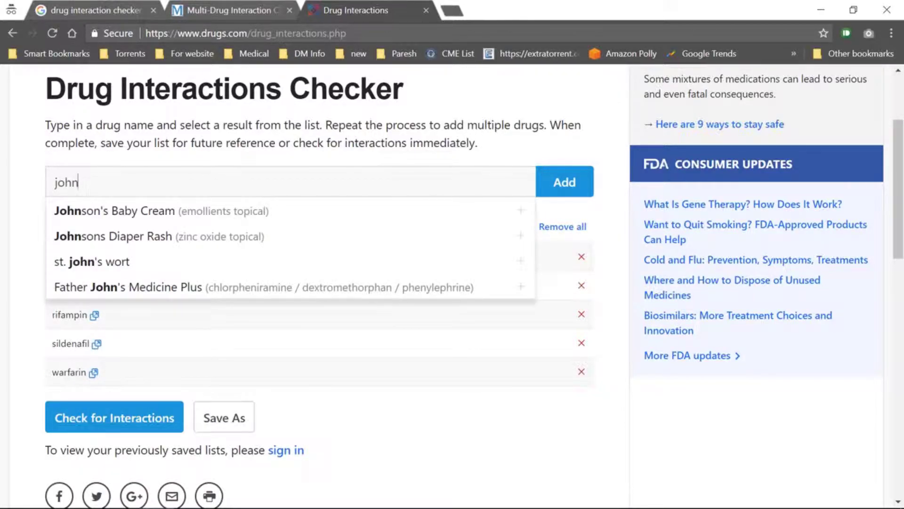
pyautogui.click(116, 262)
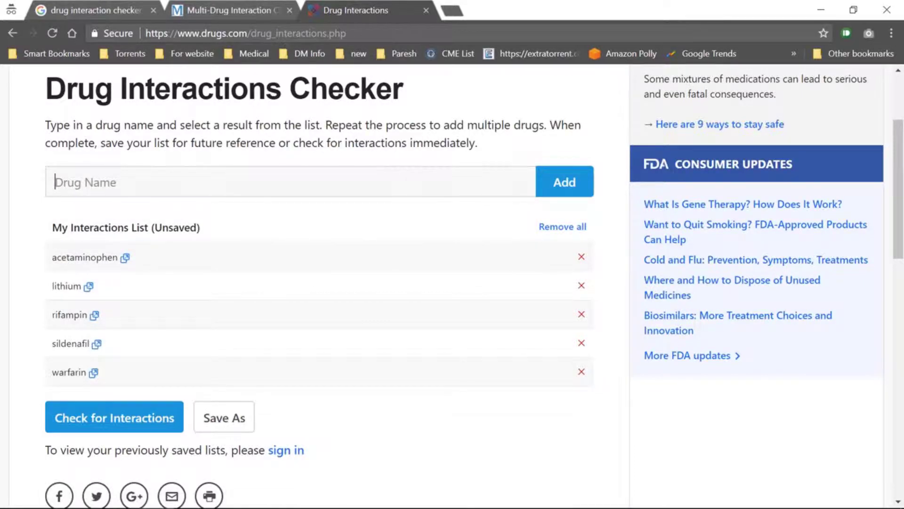
pyautogui.write('fl')
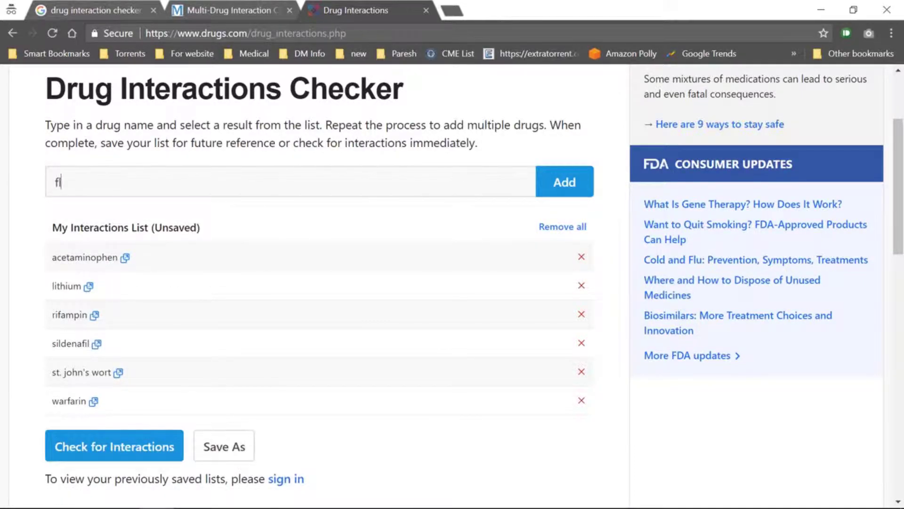
pyautogui.write('uco')
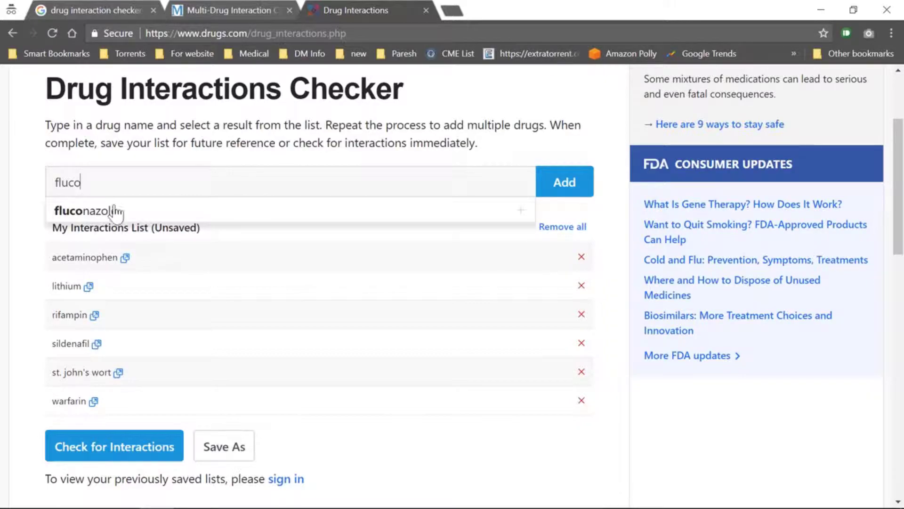
pyautogui.click(113, 211)
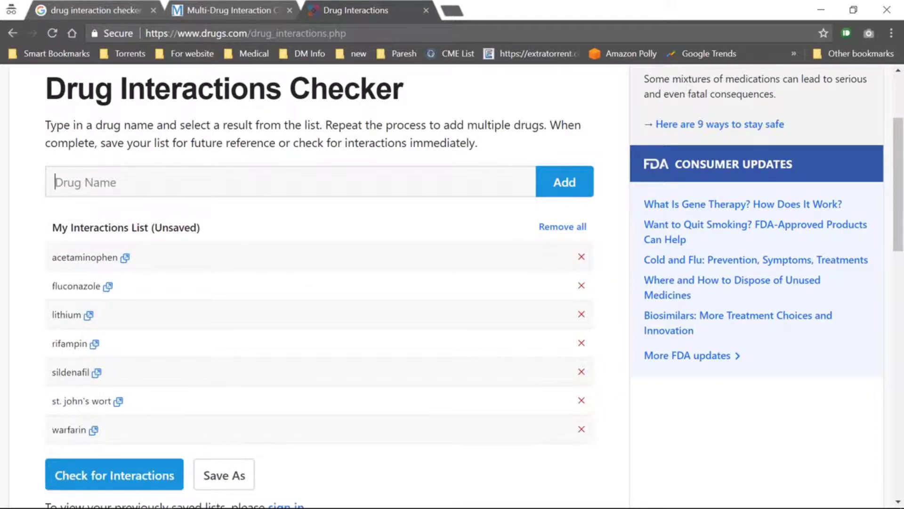
pyautogui.write('niaci')
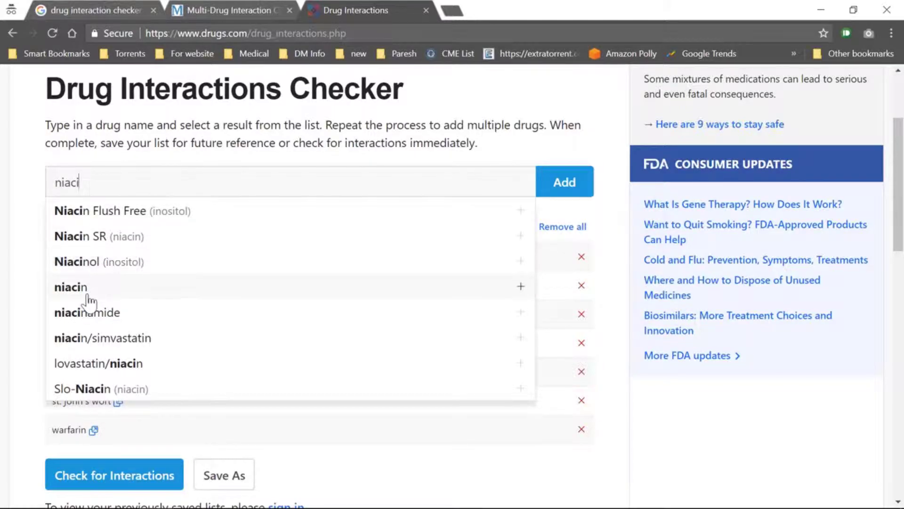
pyautogui.click(85, 287)
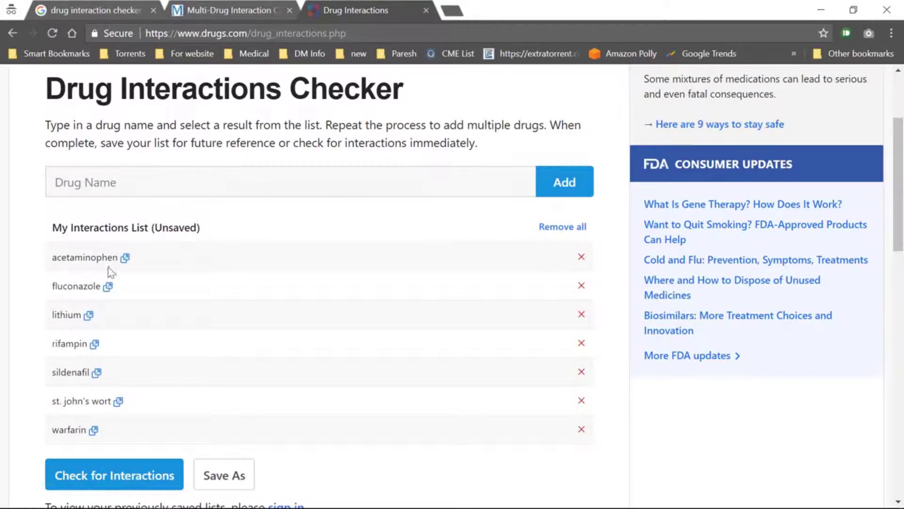
pyautogui.scroll(-2, 2, 235)
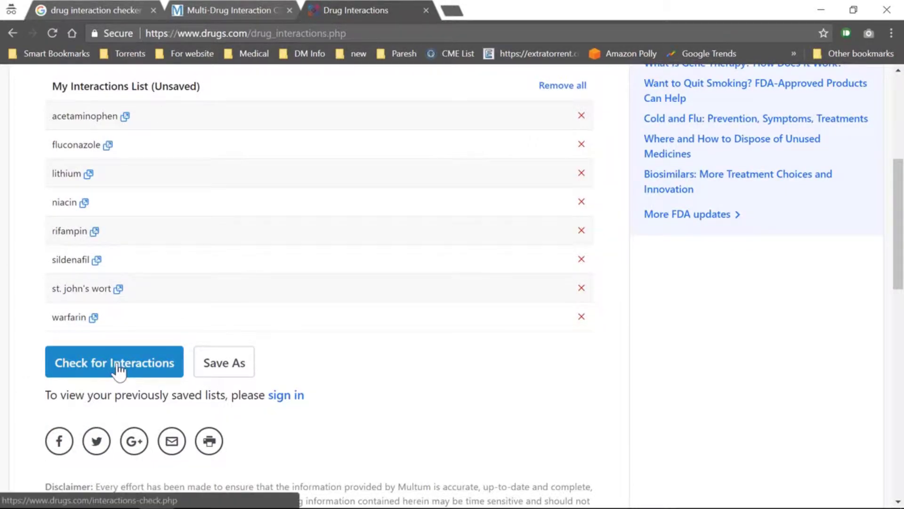
# - Run the check on all eight drugs, then highlight 'My Interactions List' and 'Unsaved'
pyautogui.click(120, 368)
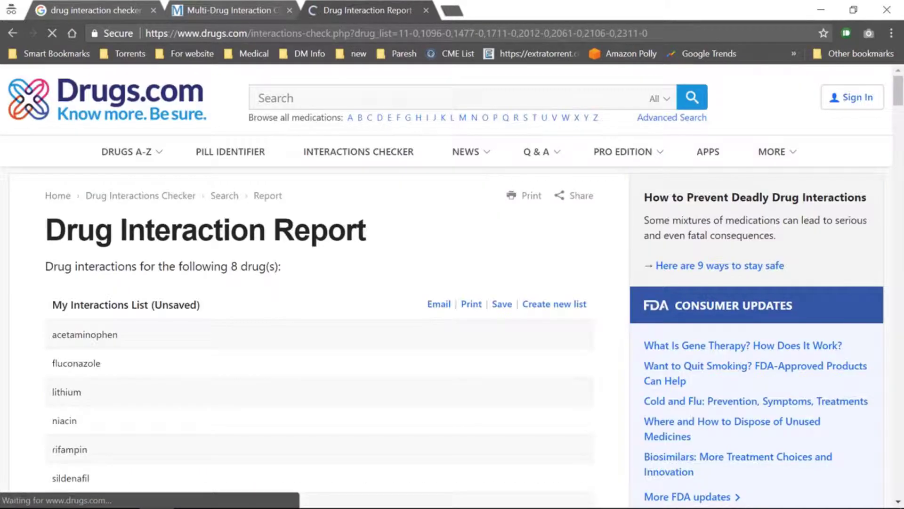
pyautogui.scroll(-2, 452, 283)
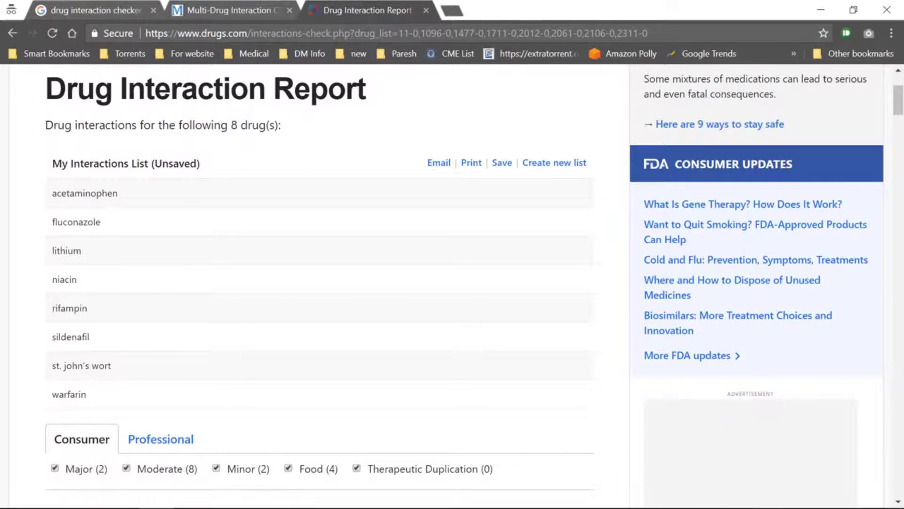
pyautogui.moveTo(52, 164); pyautogui.dragTo(145, 164)
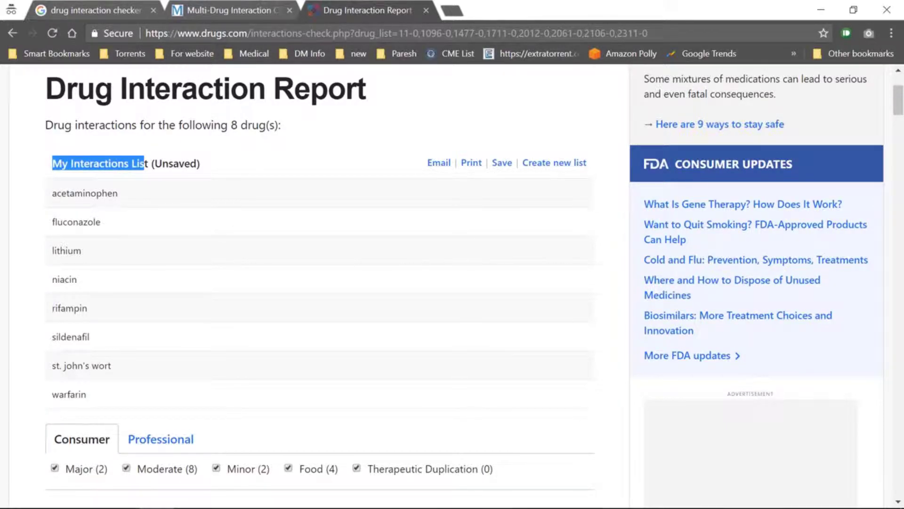
pyautogui.click(188, 181)
pyautogui.doubleClick(176, 164)
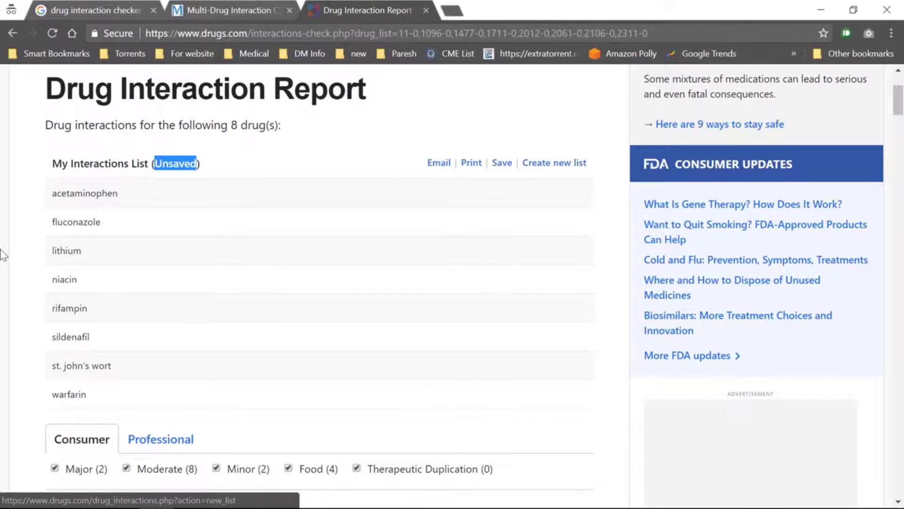
pyautogui.scroll(-4, 7, 226)
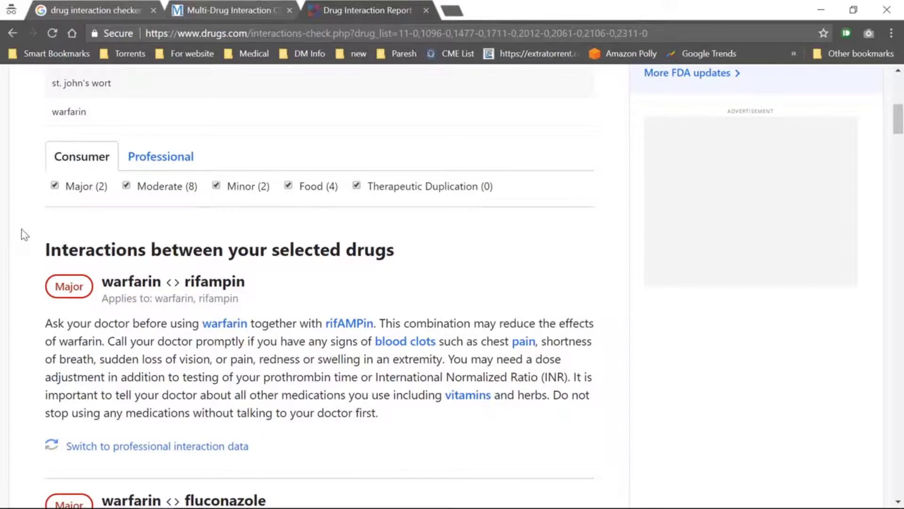
pyautogui.moveTo(49, 156); pyautogui.dragTo(198, 157)
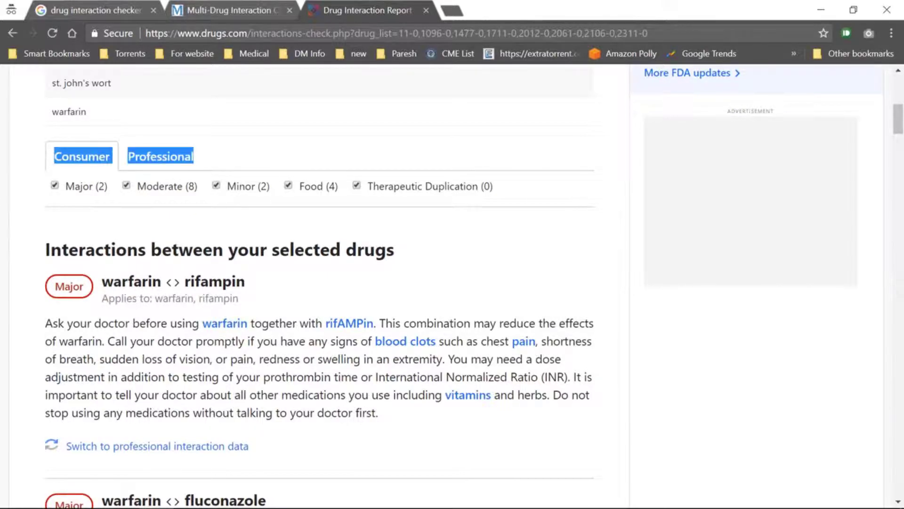
pyautogui.click(221, 164)
pyautogui.moveTo(49, 156); pyautogui.dragTo(188, 156)
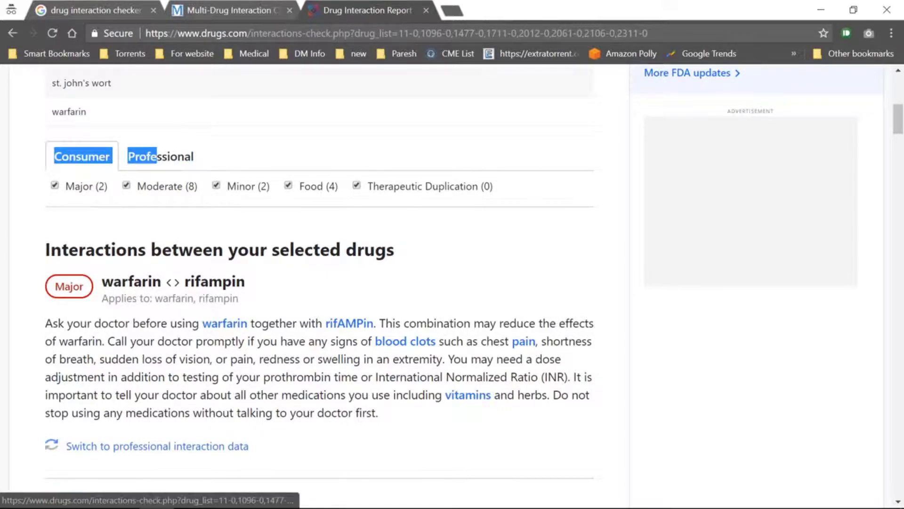
pyautogui.click(205, 170)
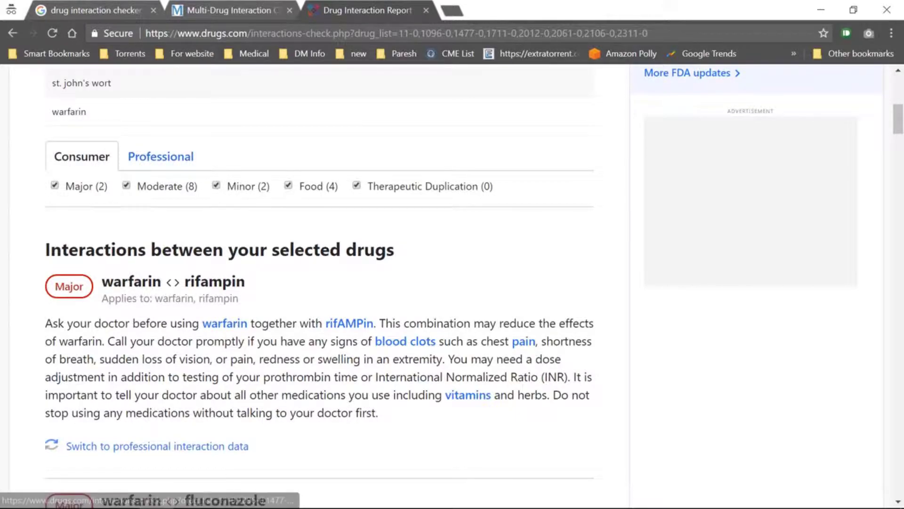
pyautogui.moveTo(201, 156); pyautogui.dragTo(50, 156)
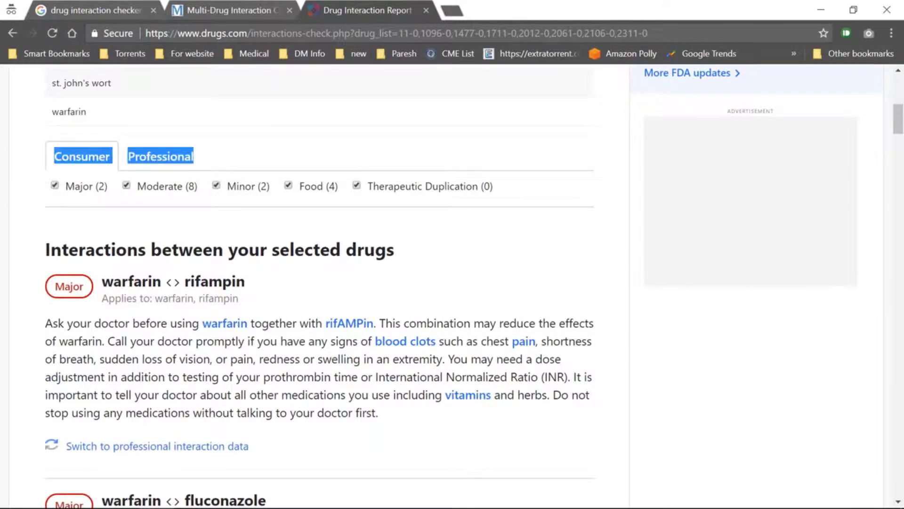
pyautogui.click(71, 195)
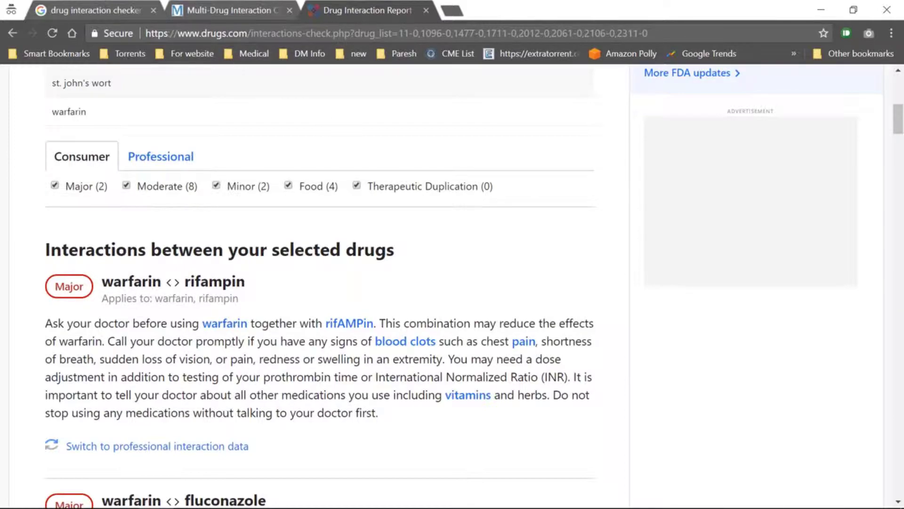
pyautogui.click(241, 10)
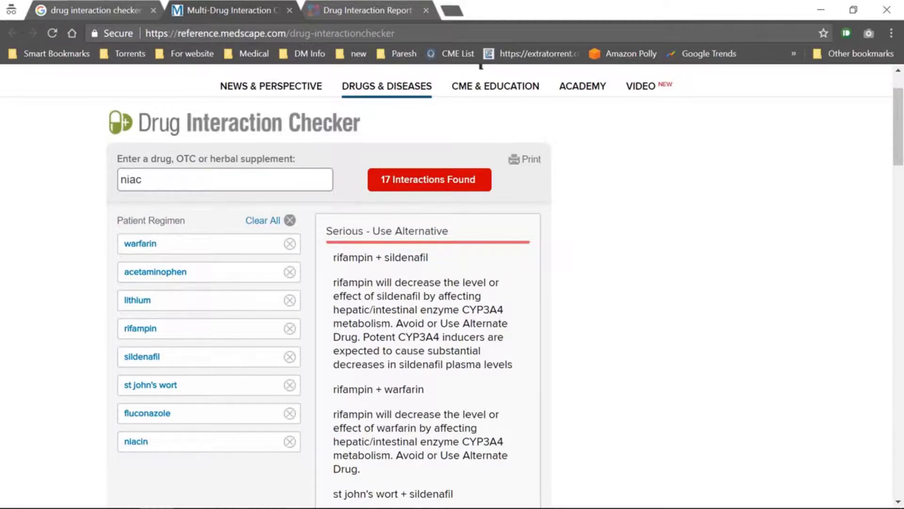
pyautogui.doubleClick(344, 231)
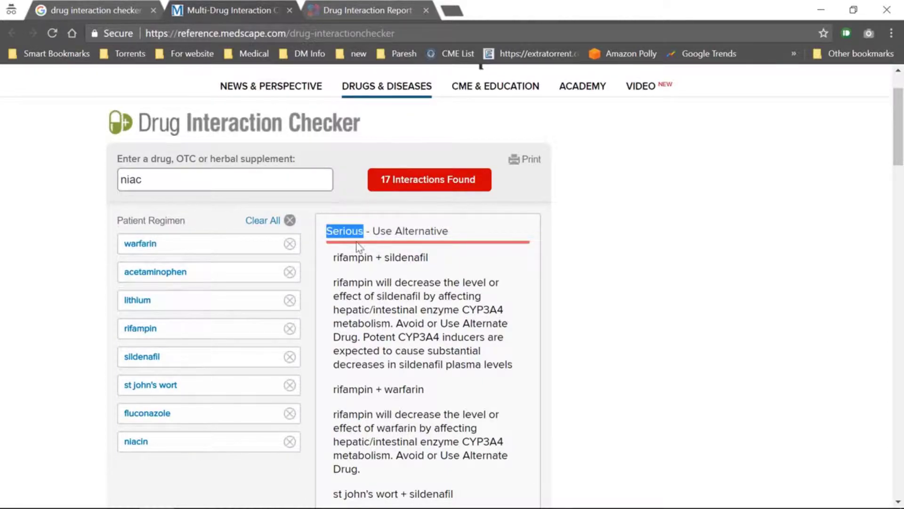
pyautogui.click(367, 10)
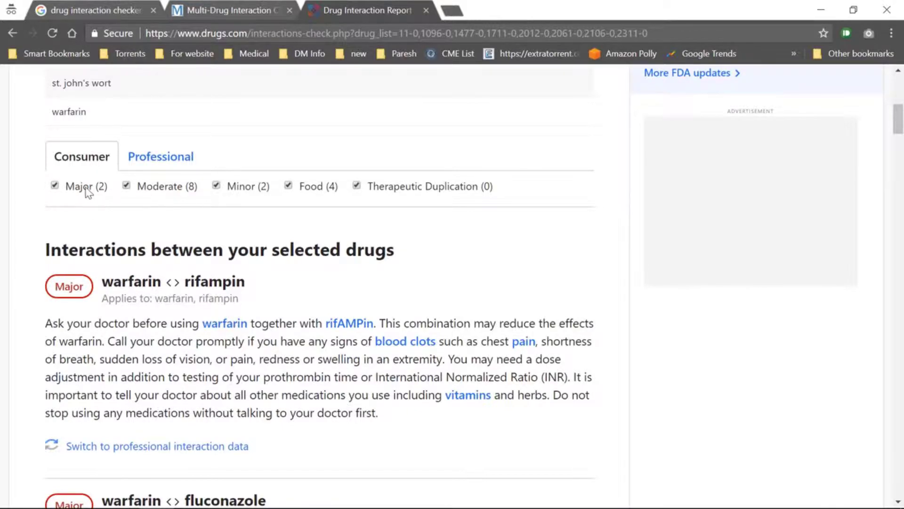
pyautogui.click(246, 10)
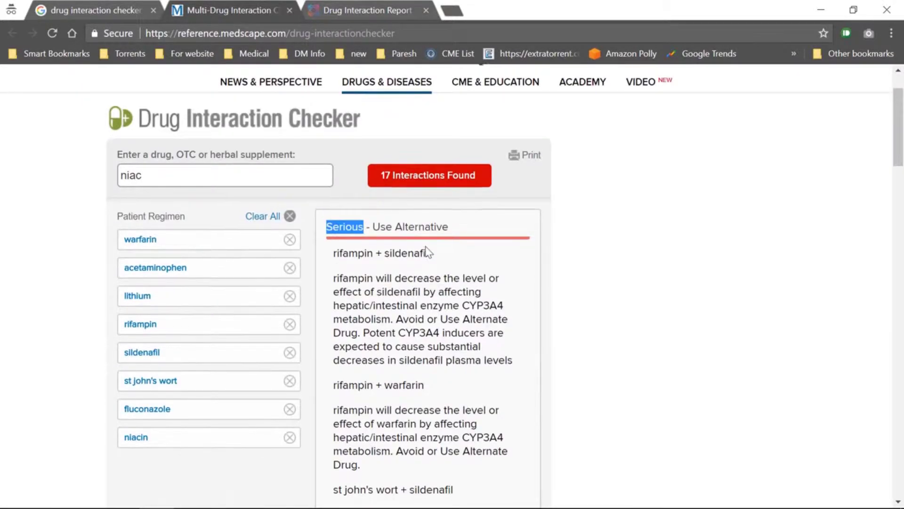
pyautogui.scroll(-5, 424, 254)
pyautogui.scroll(-3, 424, 254)
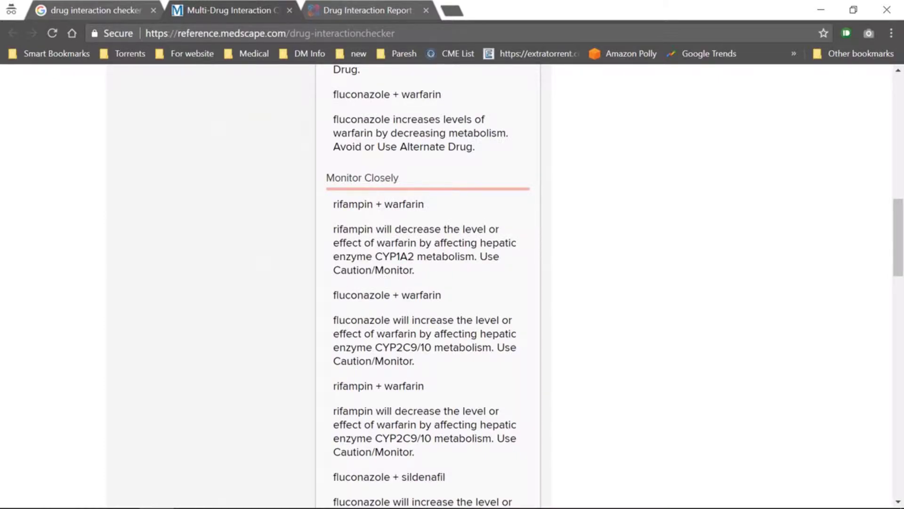
pyautogui.moveTo(346, 177); pyautogui.dragTo(385, 177)
pyautogui.click(367, 10)
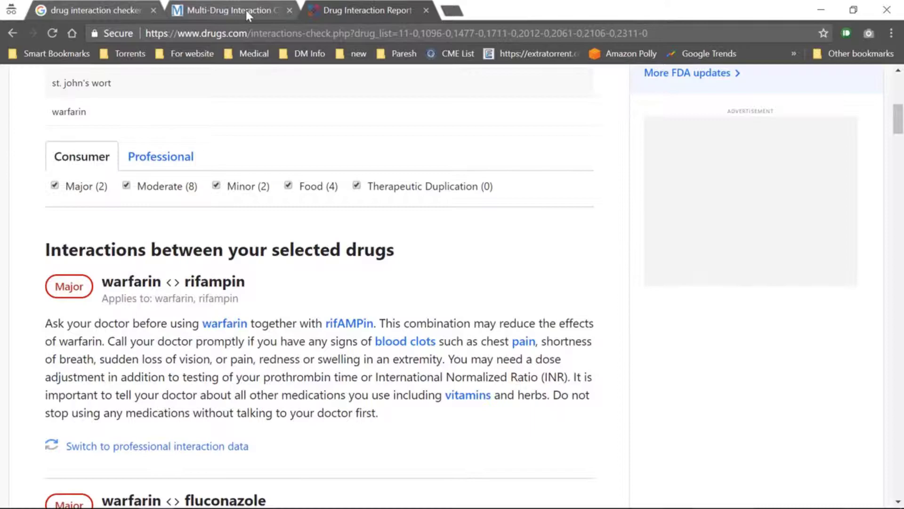
pyautogui.click(230, 10)
pyautogui.scroll(-5, 424, 297)
pyautogui.scroll(-3, 424, 297)
pyautogui.scroll(-1, 426, 333)
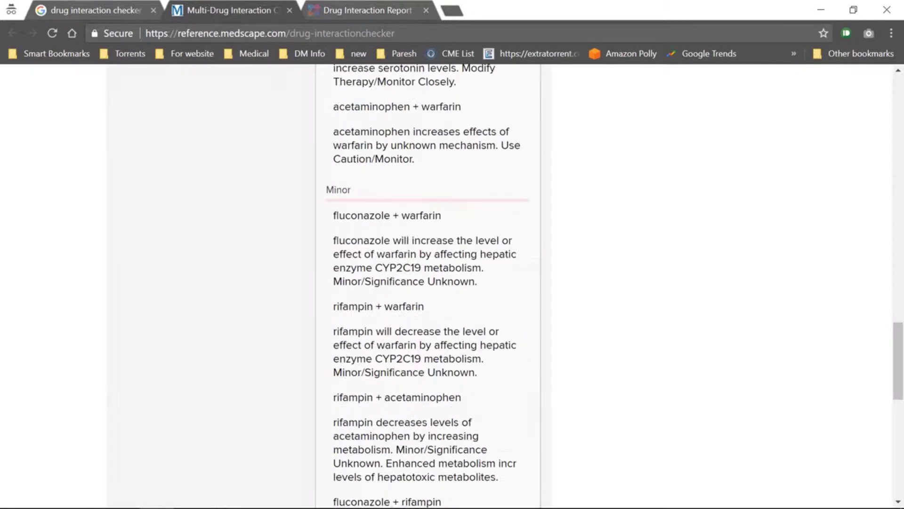
pyautogui.doubleClick(338, 189)
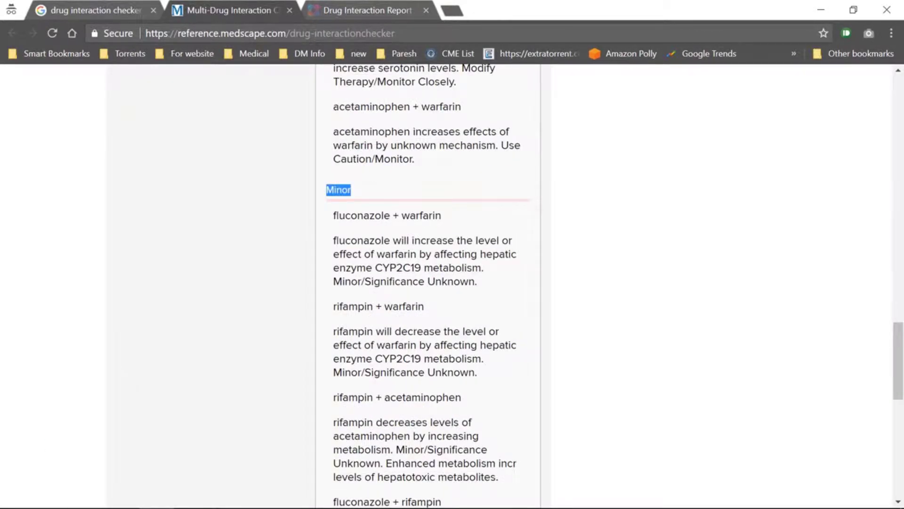
pyautogui.click(361, 10)
pyautogui.doubleClick(241, 186)
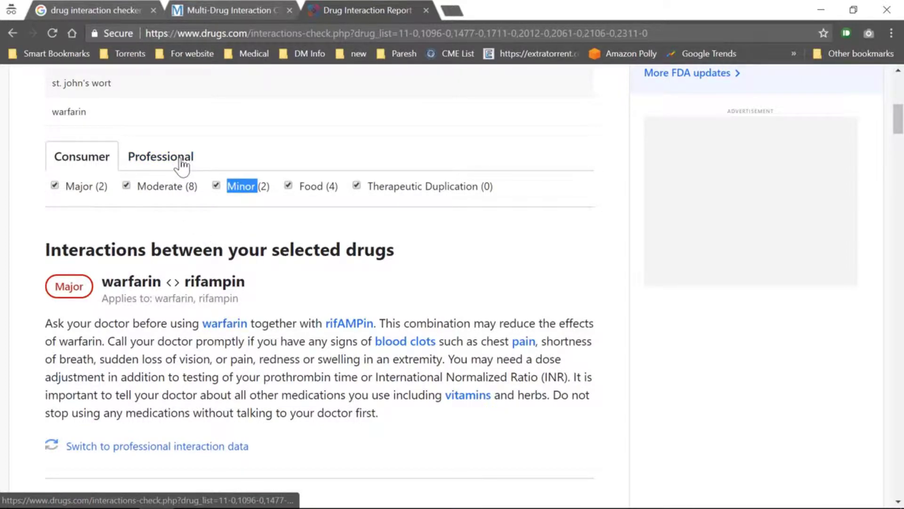
# - Switch the Drug Interaction Report to its Professional tab
pyautogui.click(55, 186)
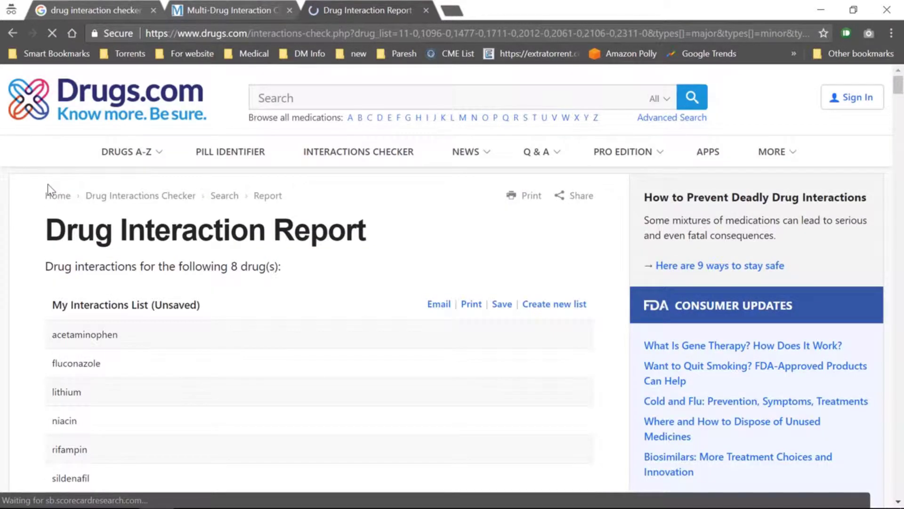
pyautogui.scroll(-2, 48, 185)
pyautogui.scroll(-2, 49, 191)
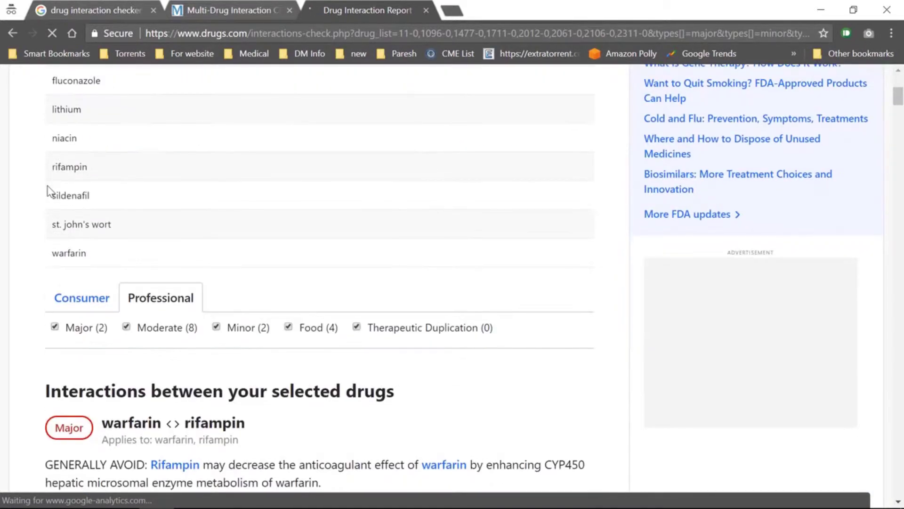
pyautogui.scroll(-2, 49, 192)
pyautogui.scroll(-1, 32, 235)
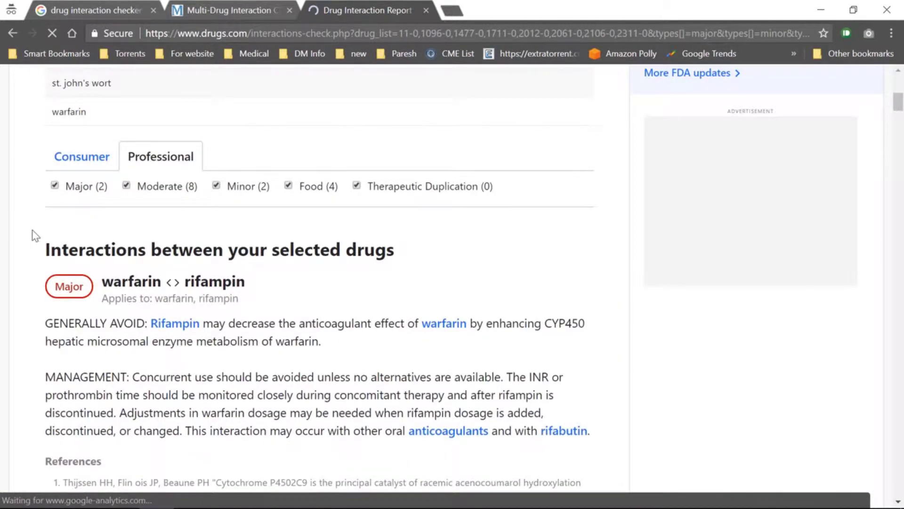
pyautogui.scroll(-1, 32, 236)
pyautogui.scroll(2, 31, 236)
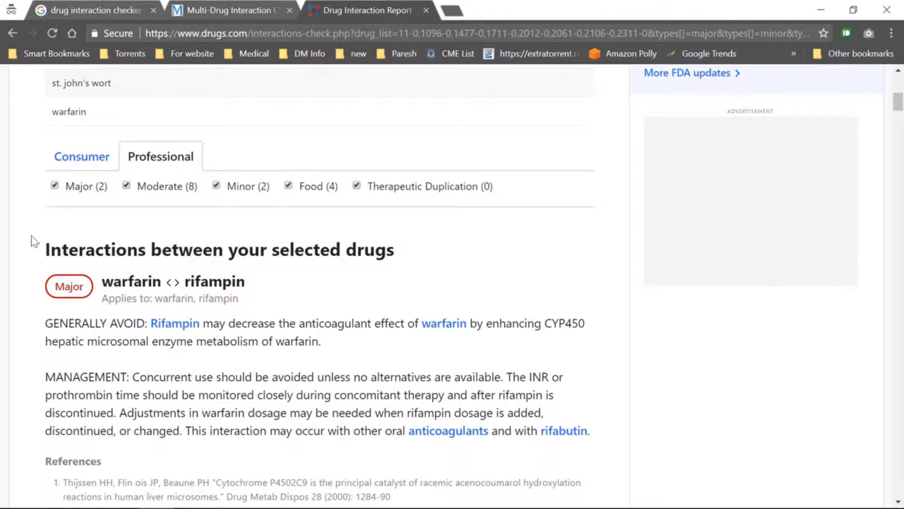
# - Return to the Consumer tab and briefly highlight the opening warfarin–rifampin advice
pyautogui.click(82, 157)
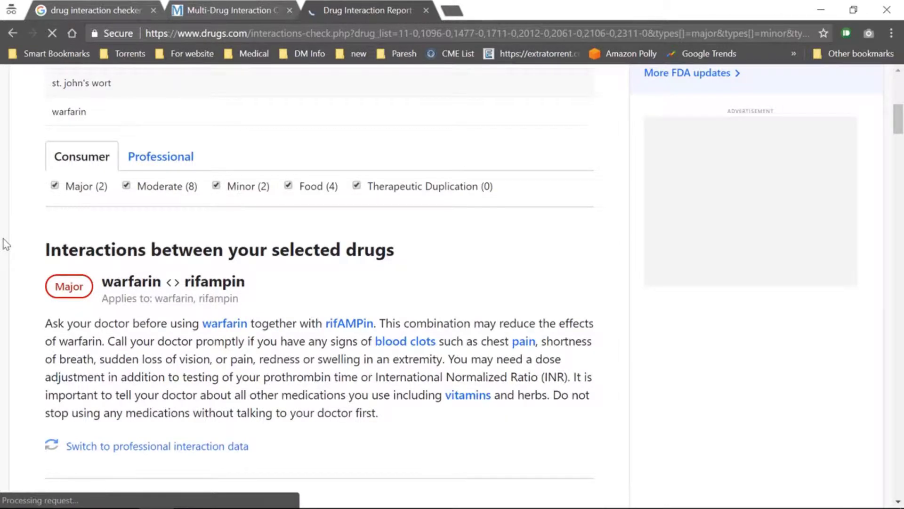
pyautogui.scroll(-1, 6, 244)
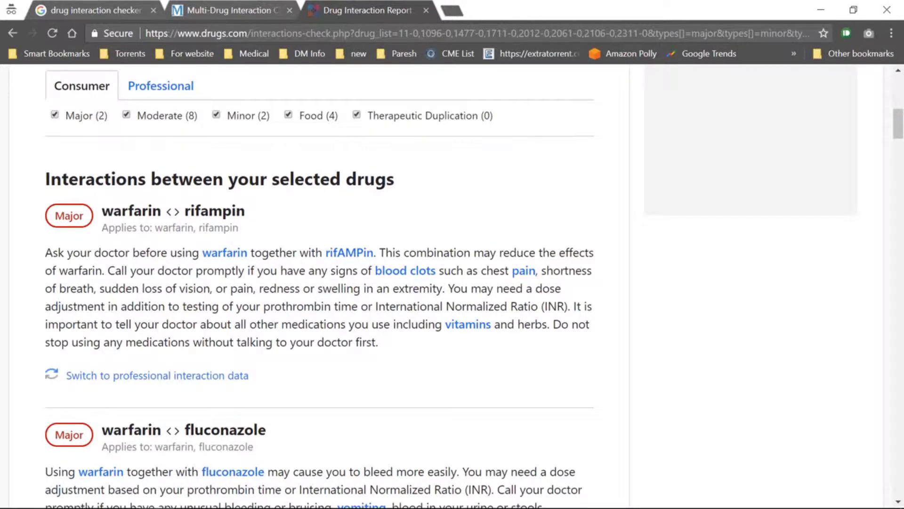
pyautogui.moveTo(45, 252); pyautogui.dragTo(155, 271)
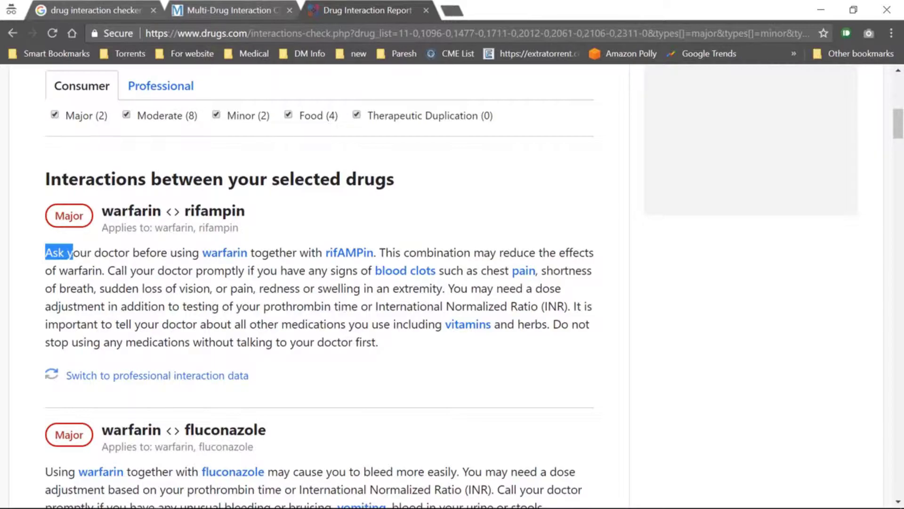
pyautogui.click(170, 271)
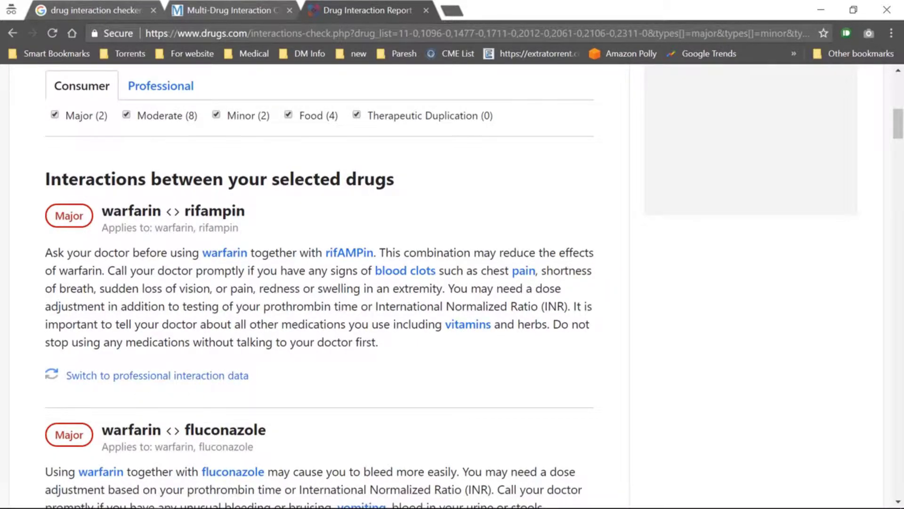
pyautogui.scroll(-3, 318, 283)
pyautogui.scroll(-3, 319, 283)
pyautogui.scroll(-3, 318, 282)
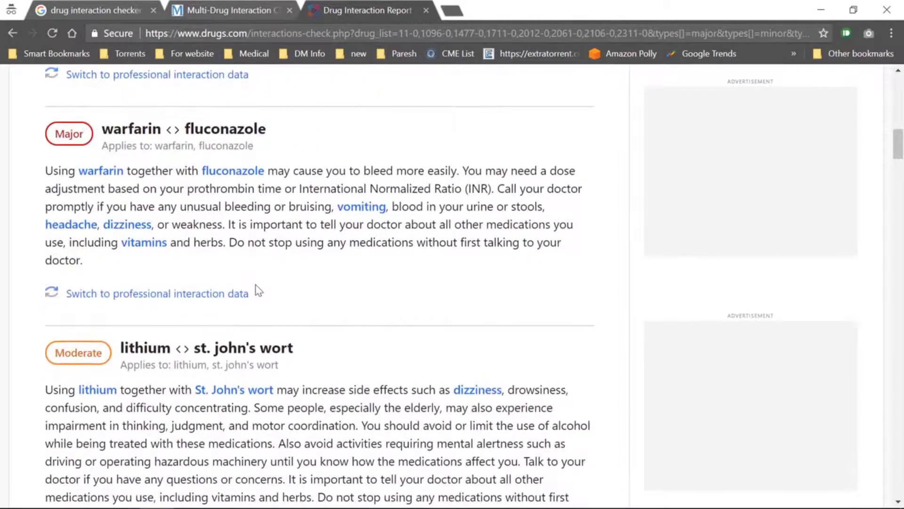
pyautogui.scroll(-2, 318, 283)
pyautogui.scroll(-1, 257, 293)
pyautogui.scroll(3, 256, 293)
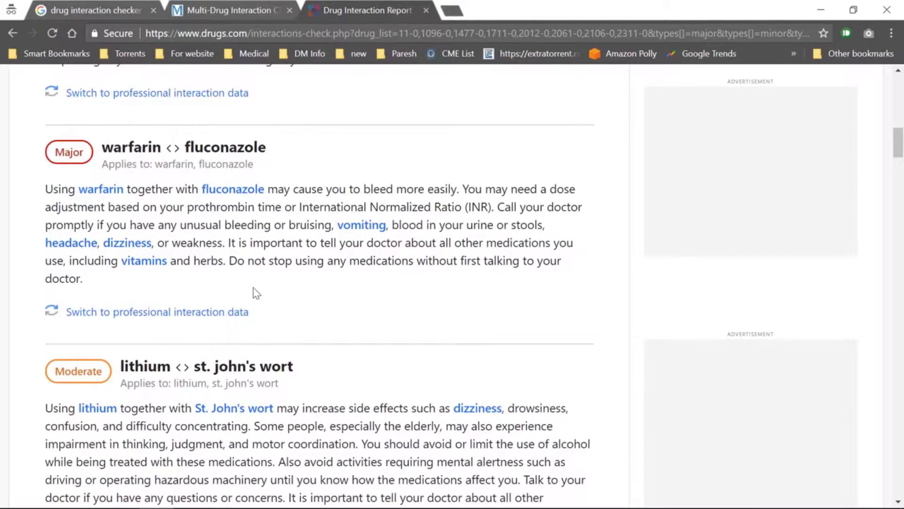
pyautogui.scroll(3, 257, 293)
pyautogui.scroll(-3, 318, 283)
pyautogui.scroll(-2, 257, 293)
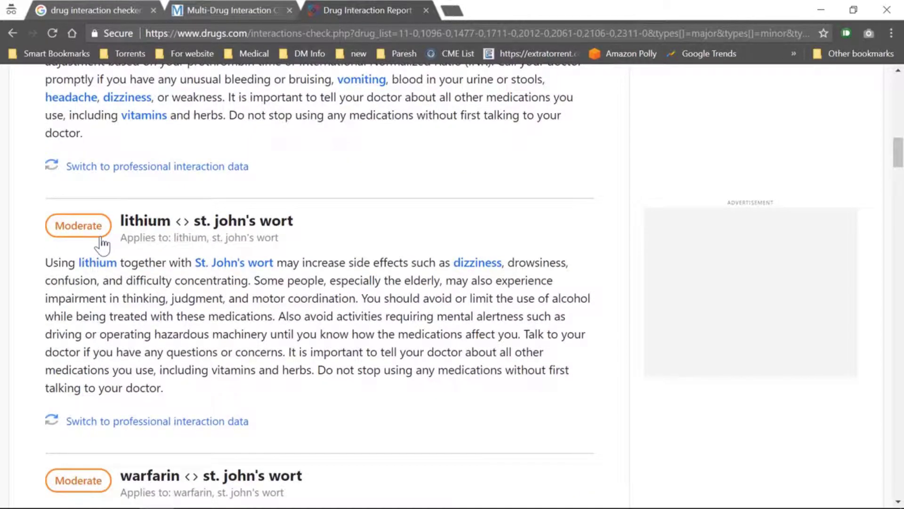
pyautogui.scroll(-3, 102, 242)
pyautogui.scroll(-4, 98, 295)
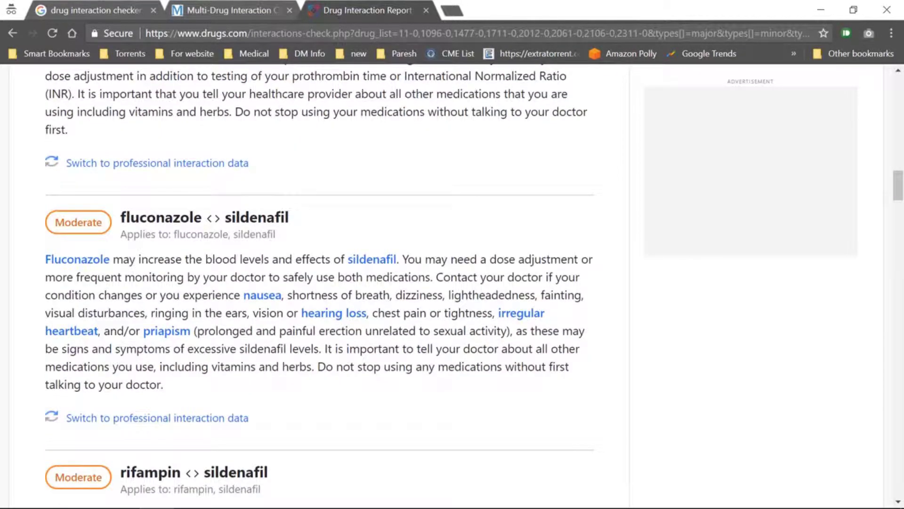
pyautogui.scroll(-5, 314, 283)
pyautogui.scroll(-2, 315, 283)
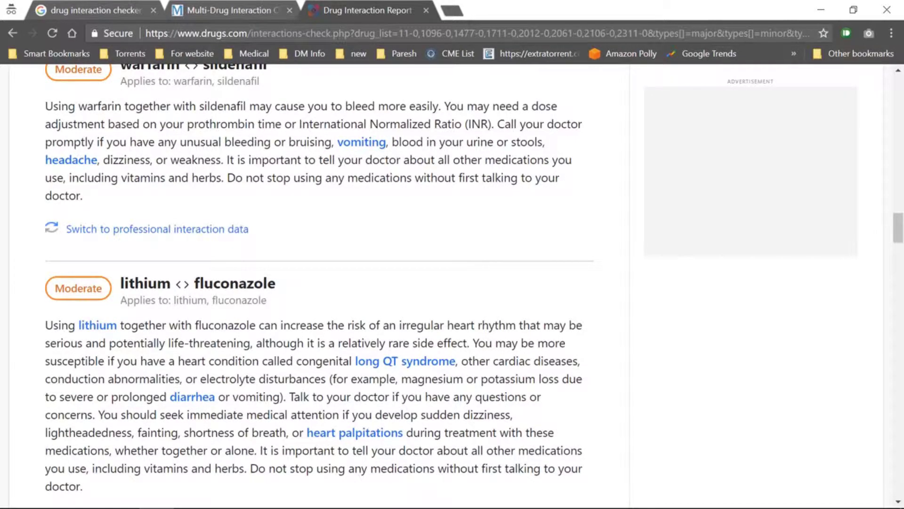
pyautogui.scroll(-5, 94, 277)
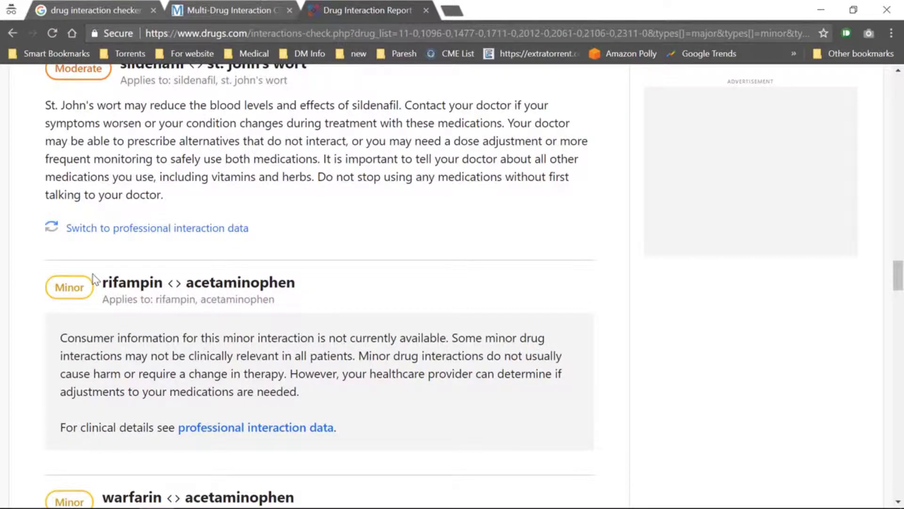
pyautogui.scroll(-3, 94, 277)
pyautogui.scroll(-6, 94, 278)
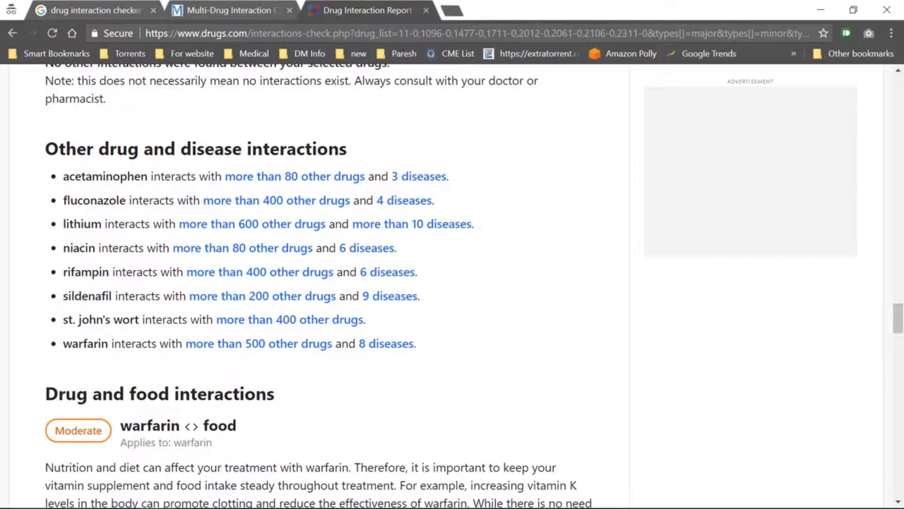
# - Highlight 'acetaminophen' in the disease interactions list
pyautogui.doubleClick(105, 176)
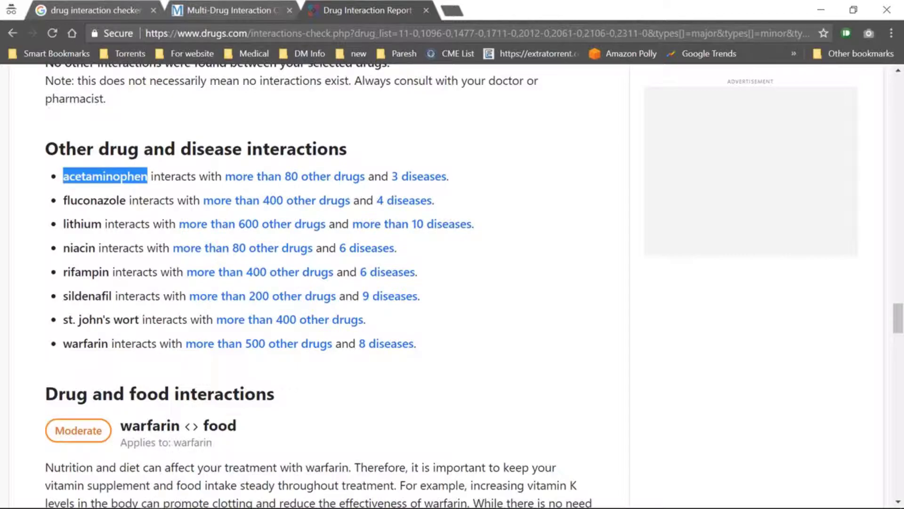
pyautogui.scroll(-3, 318, 283)
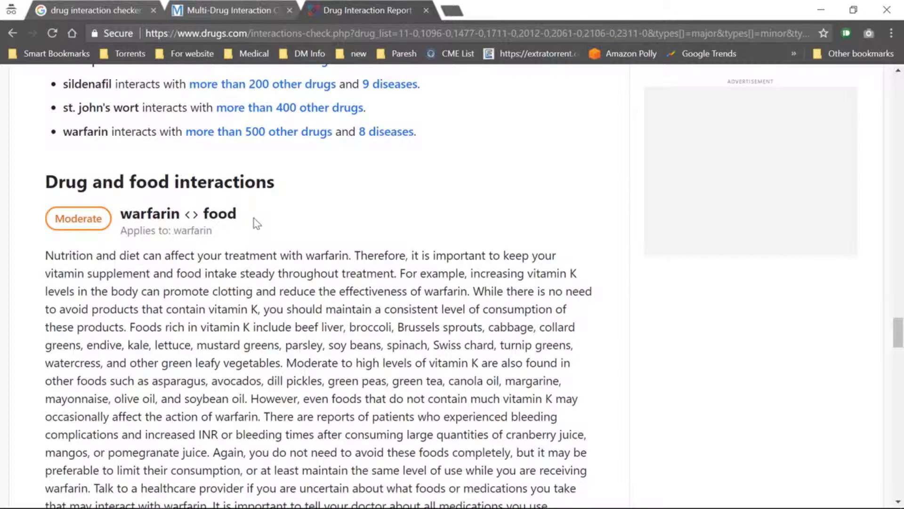
pyautogui.scroll(-4, 253, 219)
pyautogui.scroll(-4, 253, 218)
pyautogui.scroll(-4, 253, 218)
pyautogui.scroll(-3, 254, 219)
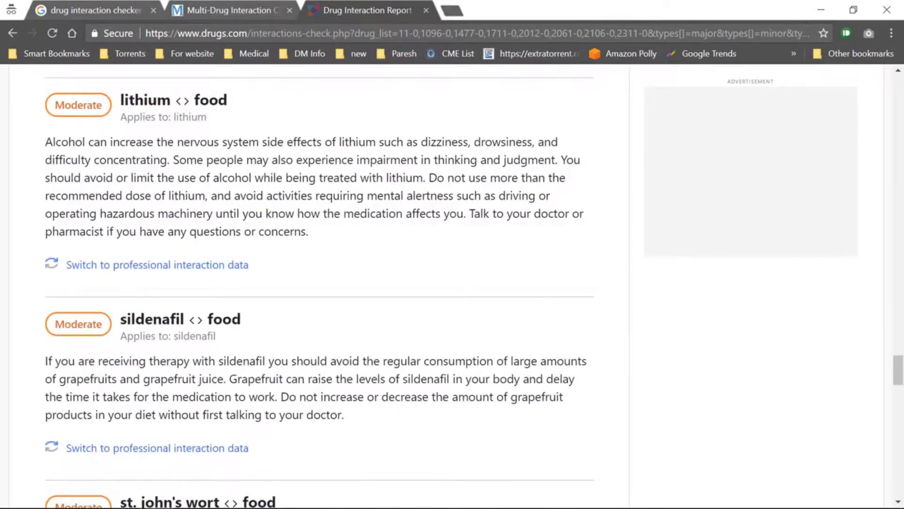
pyautogui.scroll(-4, 255, 224)
pyautogui.scroll(-3, 256, 223)
pyautogui.scroll(-3, 256, 223)
pyautogui.scroll(-3, 256, 224)
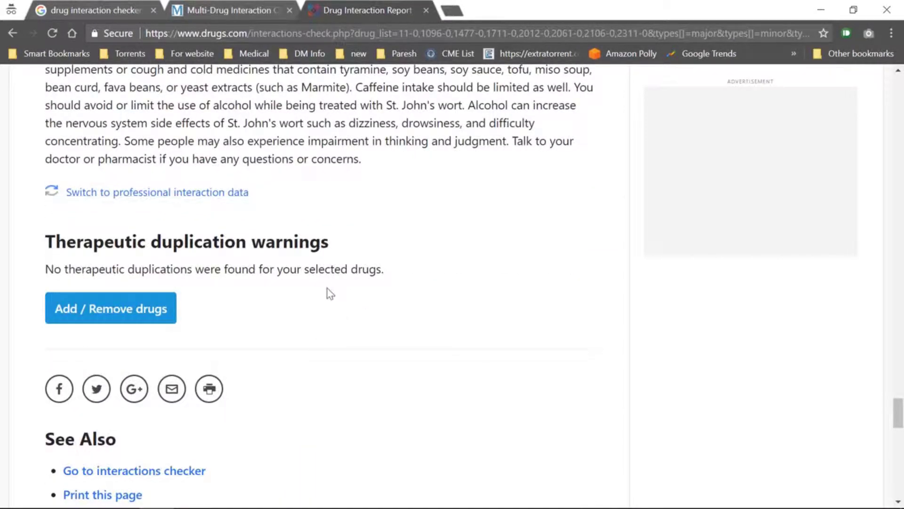
pyautogui.scroll(-1, 233, 226)
pyautogui.moveTo(84, 170); pyautogui.dragTo(312, 180)
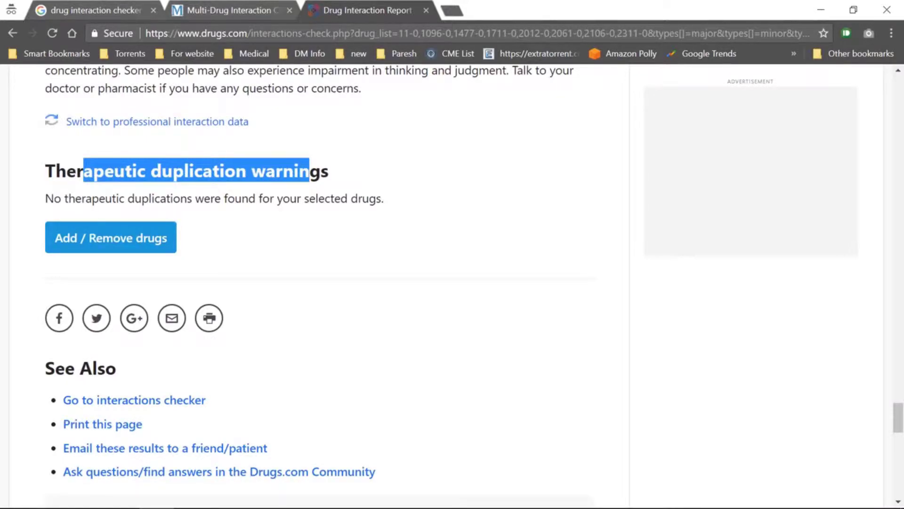
pyautogui.scroll(10, 410, 283)
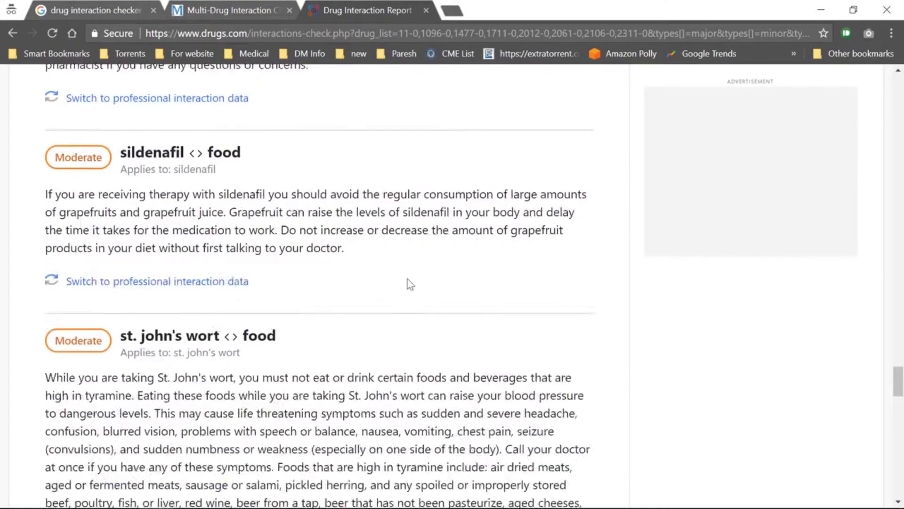
pyautogui.scroll(10, 410, 283)
pyautogui.scroll(8, 410, 282)
pyautogui.scroll(8, 411, 283)
pyautogui.scroll(8, 410, 283)
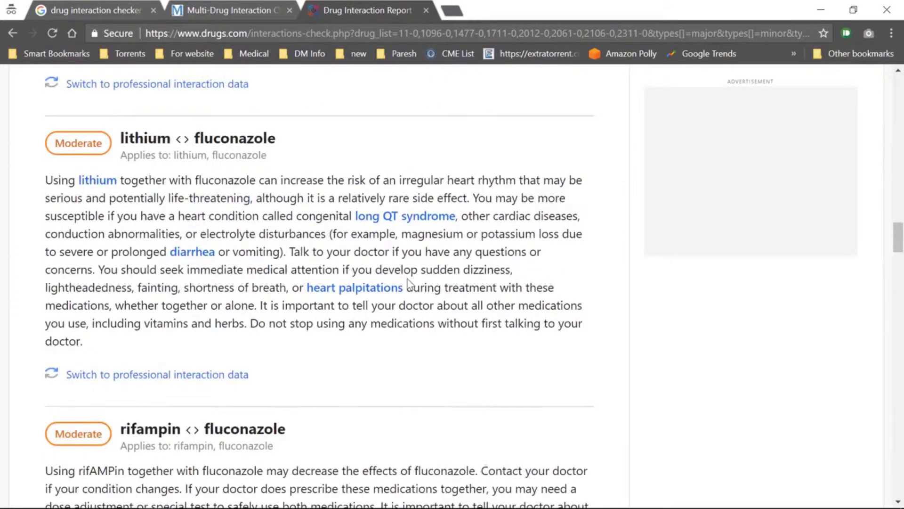
pyautogui.scroll(6, 410, 283)
pyautogui.scroll(8, 410, 283)
pyautogui.scroll(10, 410, 283)
pyautogui.scroll(-1, 410, 283)
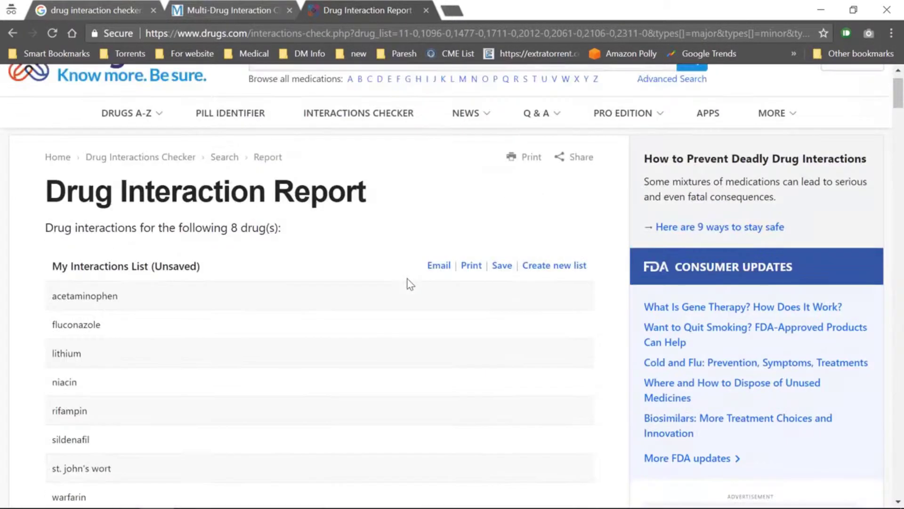
pyautogui.scroll(-4, 410, 283)
pyautogui.scroll(-3, 410, 285)
pyautogui.scroll(-1, 396, 304)
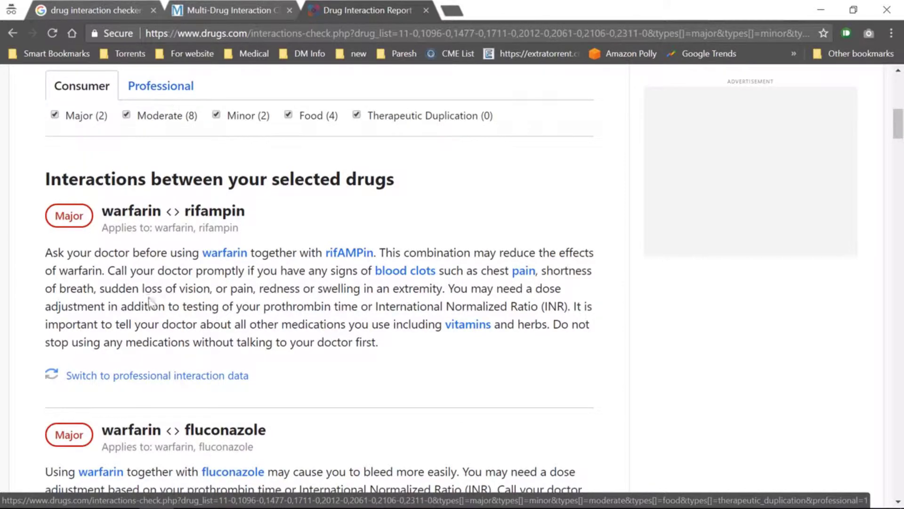
# - Switch to professional data, highlight the three references, then expand all 12 for warfarin–rifampin
pyautogui.click(76, 377)
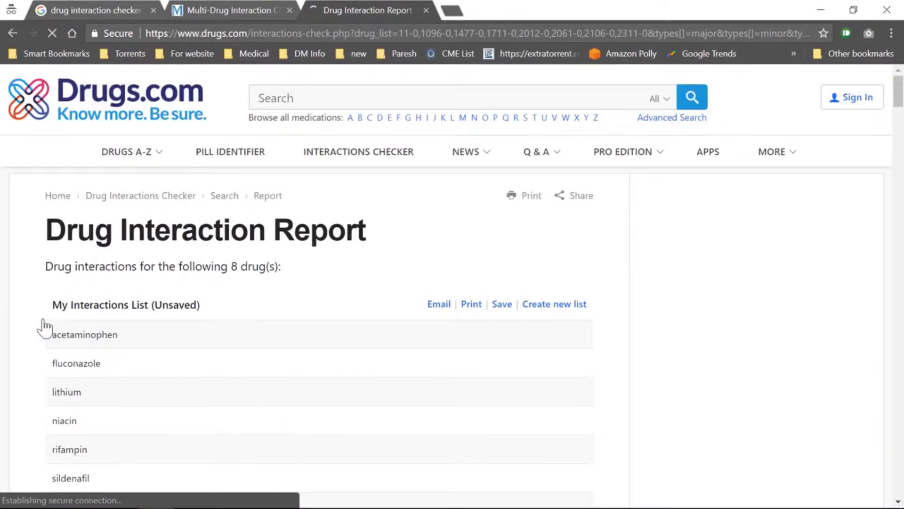
pyautogui.scroll(-2, 40, 304)
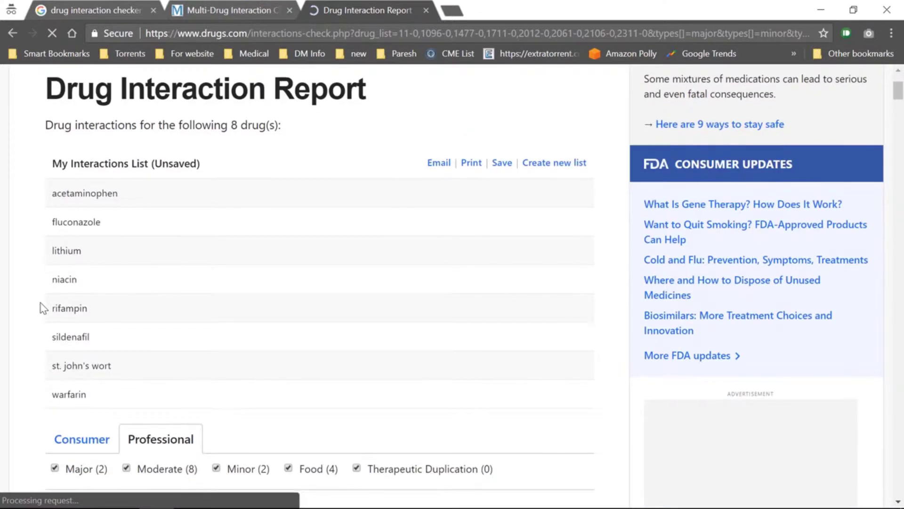
pyautogui.scroll(-1, 40, 303)
pyautogui.scroll(-2, 40, 303)
pyautogui.scroll(-3, 41, 308)
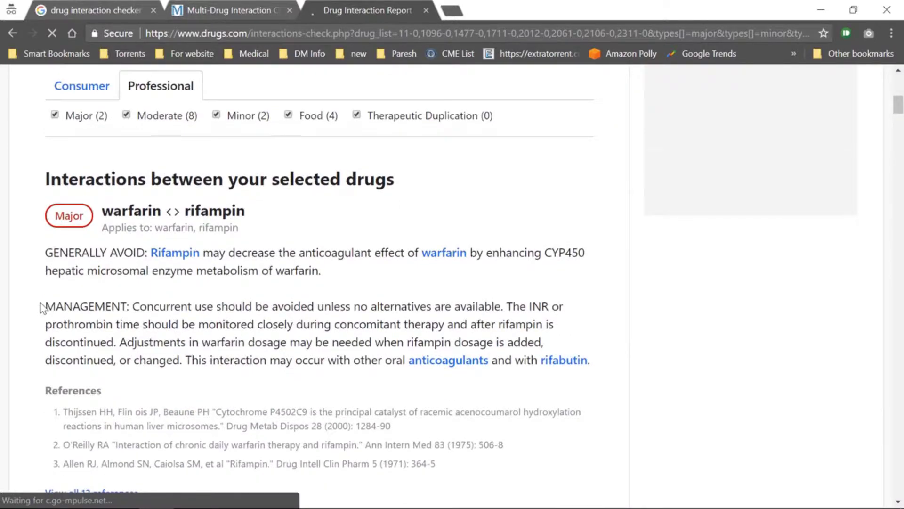
pyautogui.scroll(-1, 40, 307)
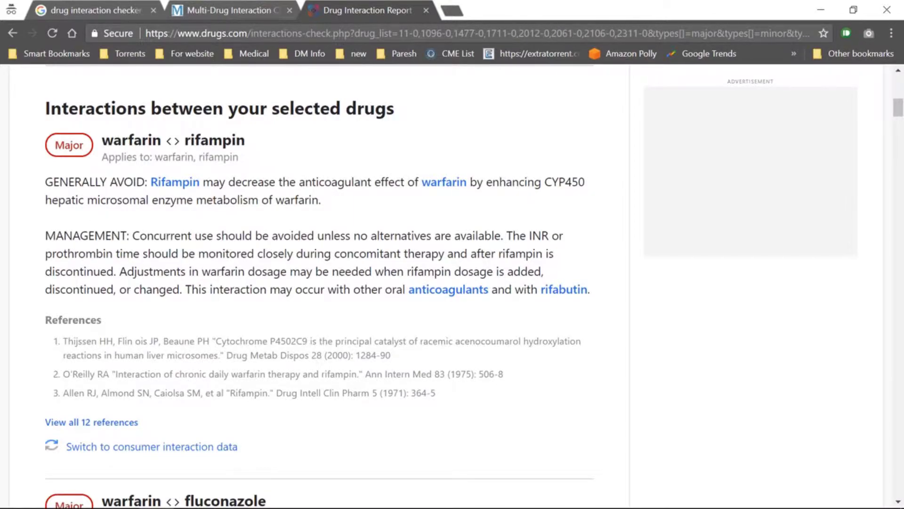
pyautogui.scroll(-1, 317, 283)
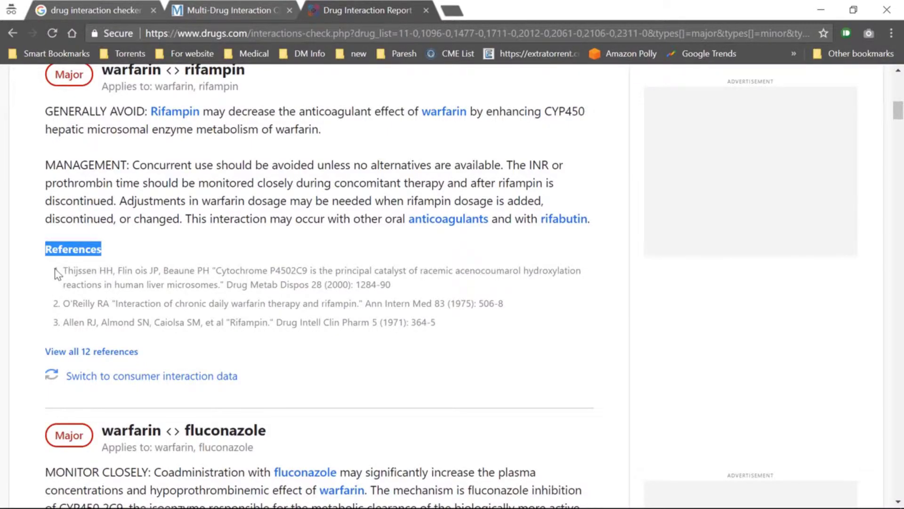
pyautogui.moveTo(61, 271); pyautogui.dragTo(448, 331)
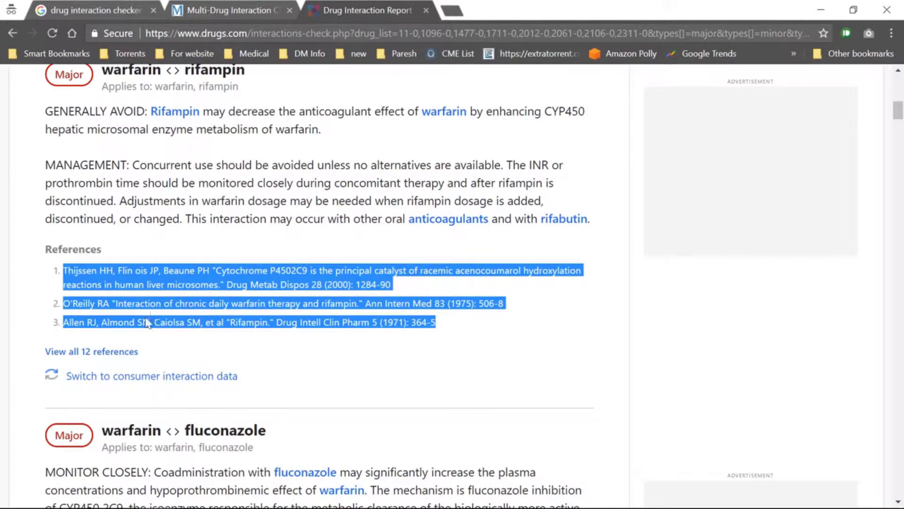
pyautogui.click(91, 352)
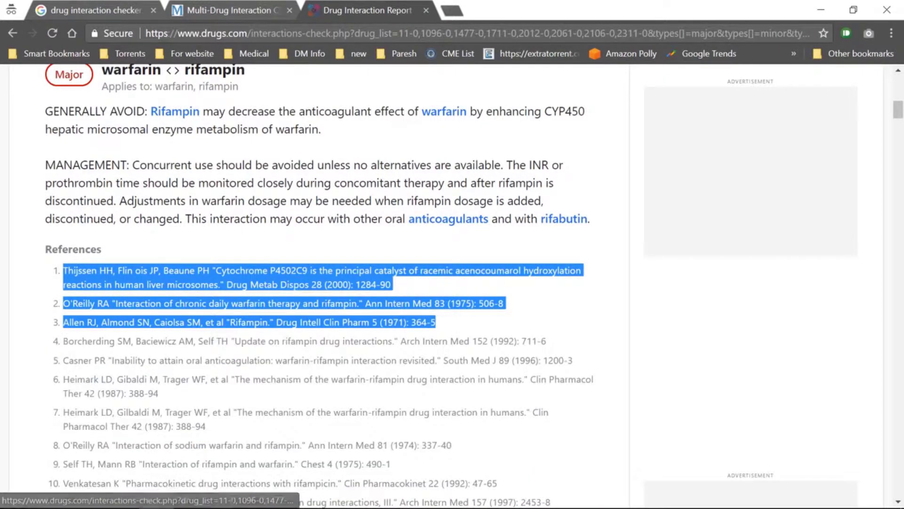
pyautogui.scroll(-10, 318, 283)
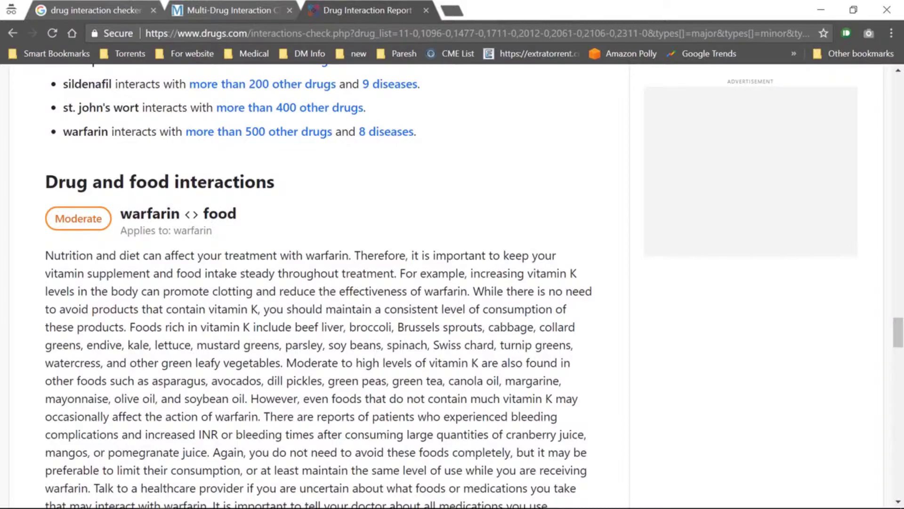
pyautogui.scroll(-2, 319, 283)
pyautogui.scroll(1, 318, 282)
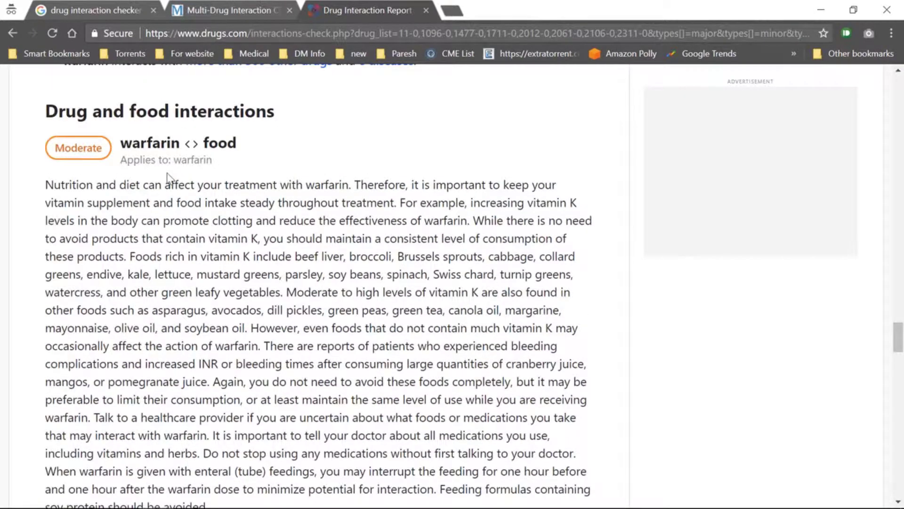
# - Highlight 'warfarin' and 'food' in the heading, the page address, and the report title
pyautogui.doubleClick(150, 143)
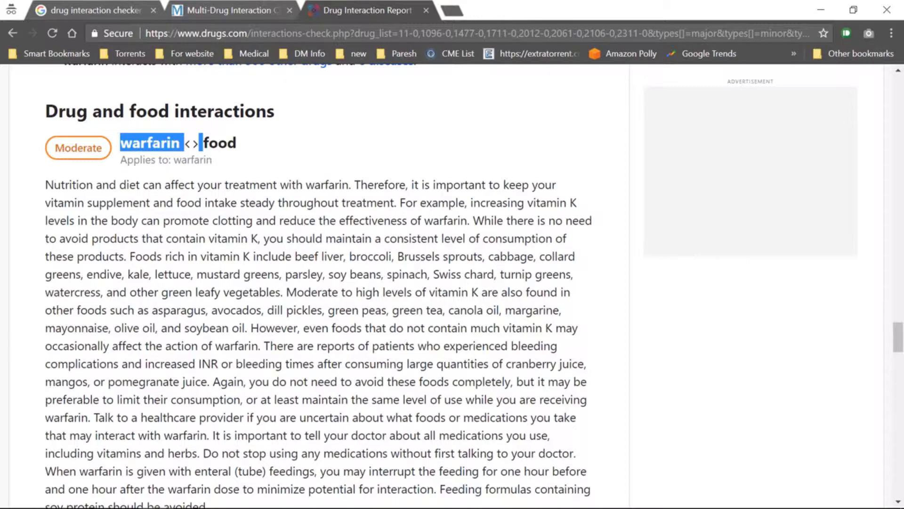
pyautogui.doubleClick(219, 143)
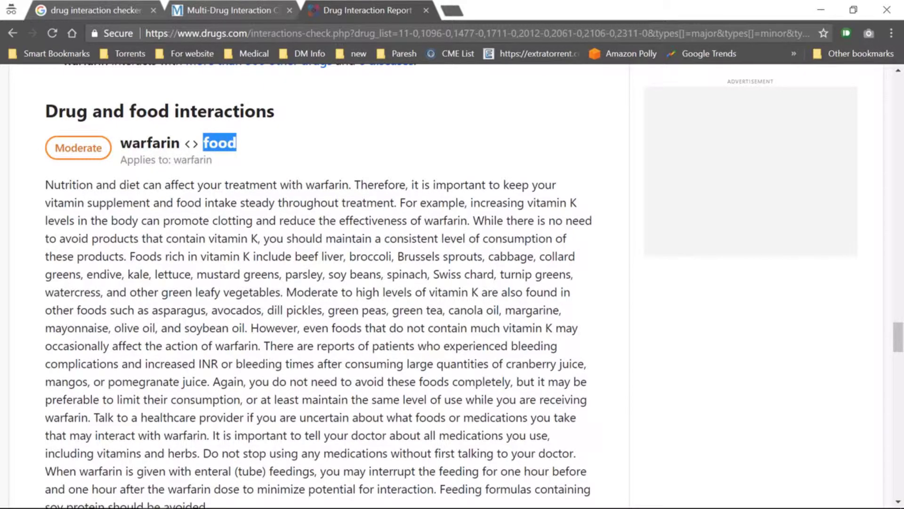
pyautogui.scroll(-1, 318, 283)
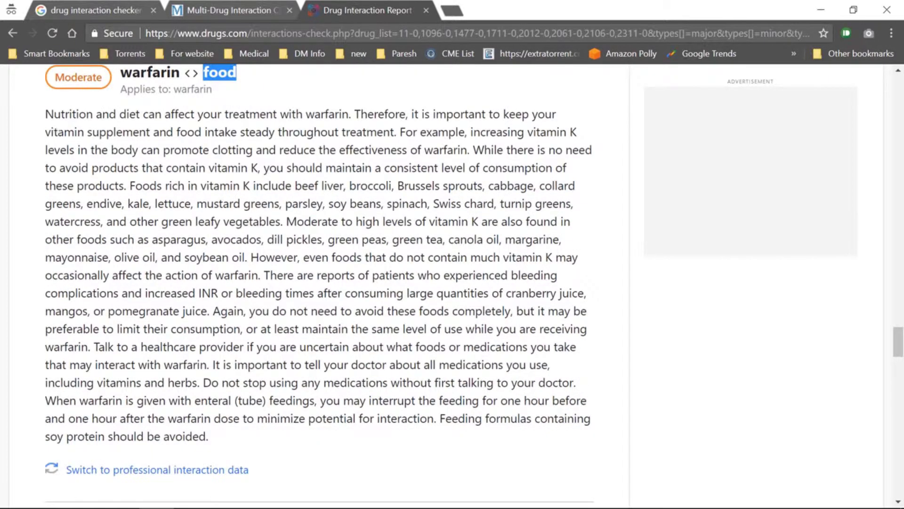
pyautogui.scroll(10, 318, 283)
pyautogui.click(218, 37)
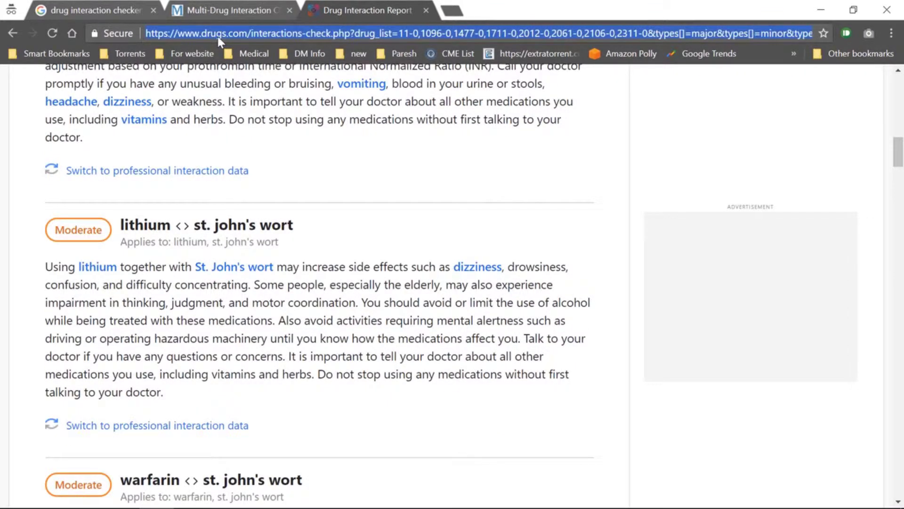
pyautogui.doubleClick(217, 36)
pyautogui.scroll(5, 343, 253)
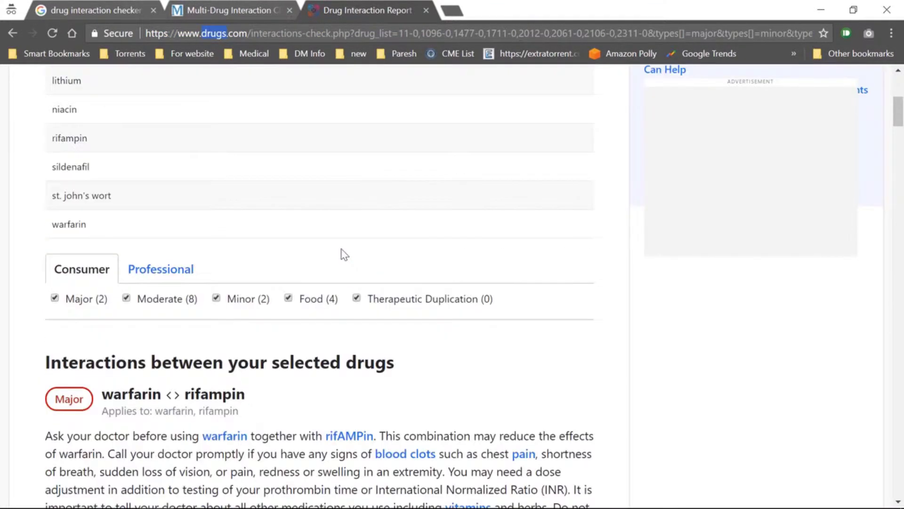
pyautogui.scroll(5, 342, 254)
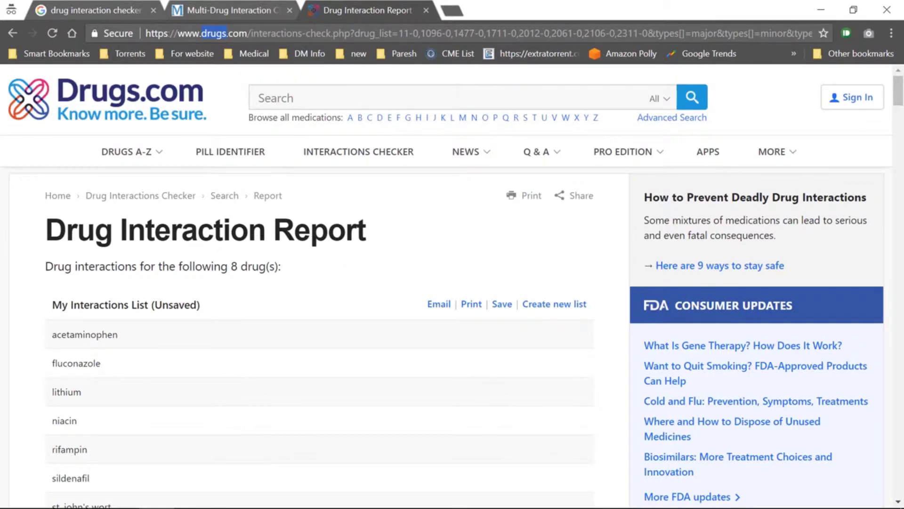
pyautogui.moveTo(45, 230); pyautogui.dragTo(367, 230)
pyautogui.click(386, 251)
# - Return to the Medscape 'Multi-Drug Interaction Checker' browser tab
pyautogui.click(257, 9)
pyautogui.scroll(10, 338, 168)
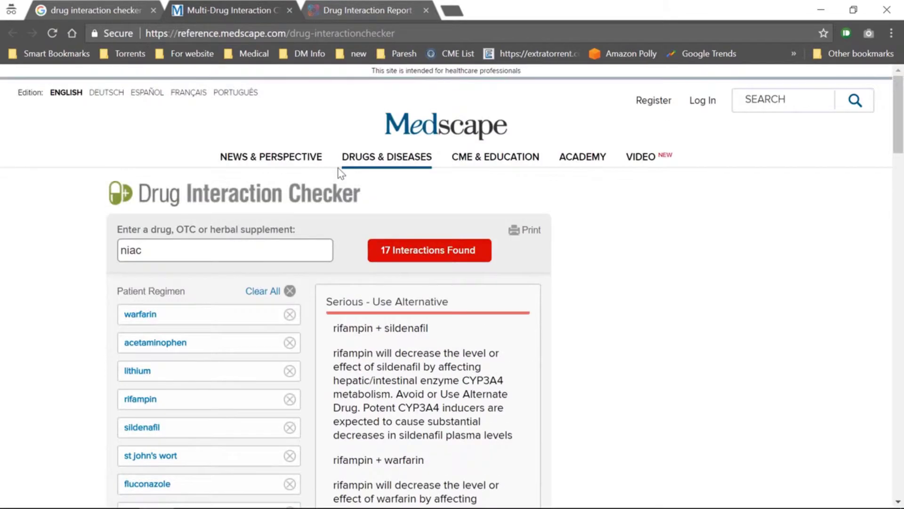